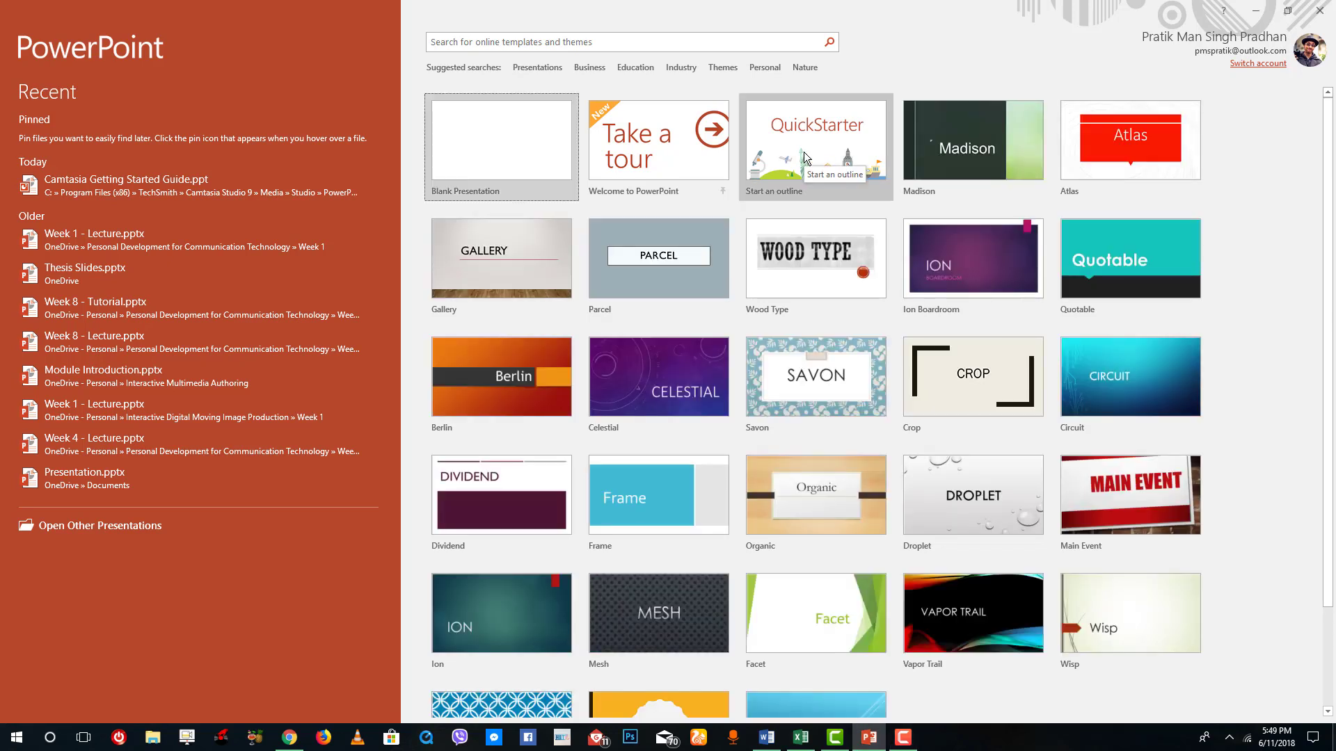
Start a QuickStarter outline and search it for the topic 'Animation'
{"action": "left_click", "coordinate": [805, 160]}
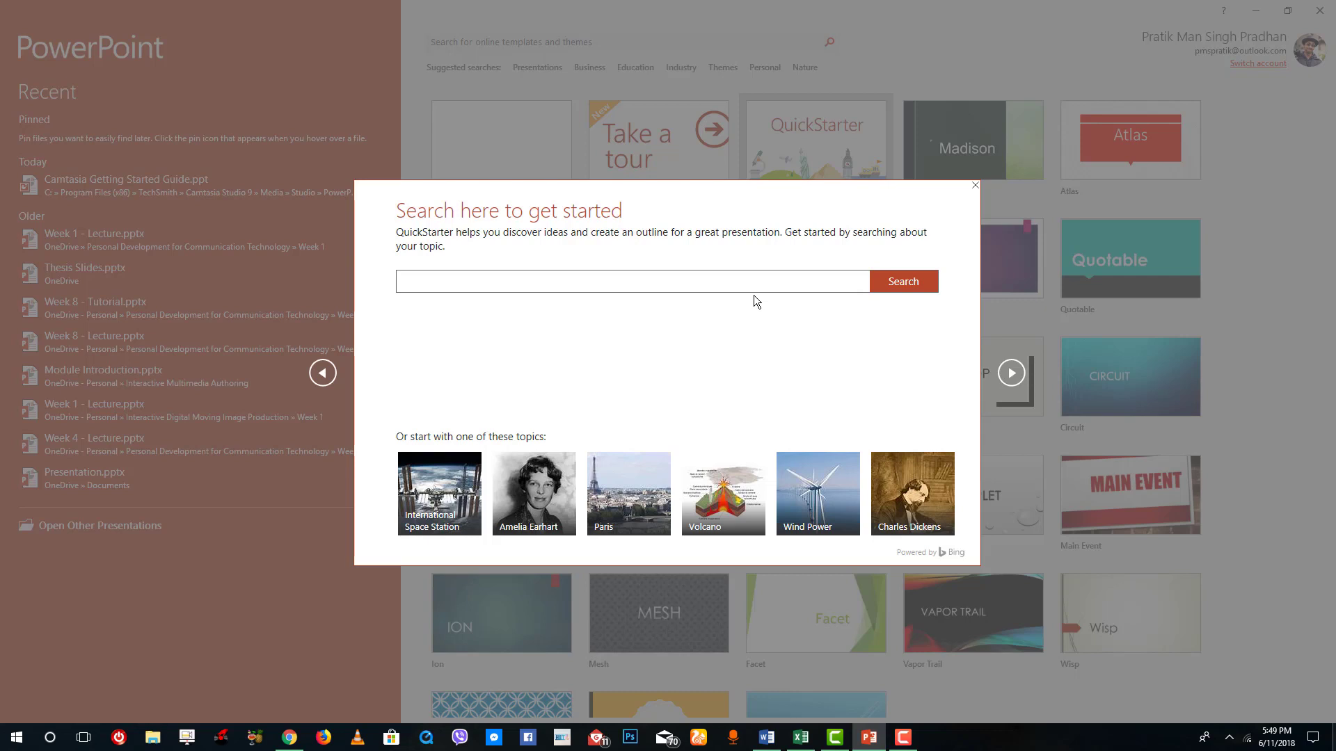
{"action": "type", "text": "Animation"}
{"action": "left_click", "coordinate": [935, 284]}
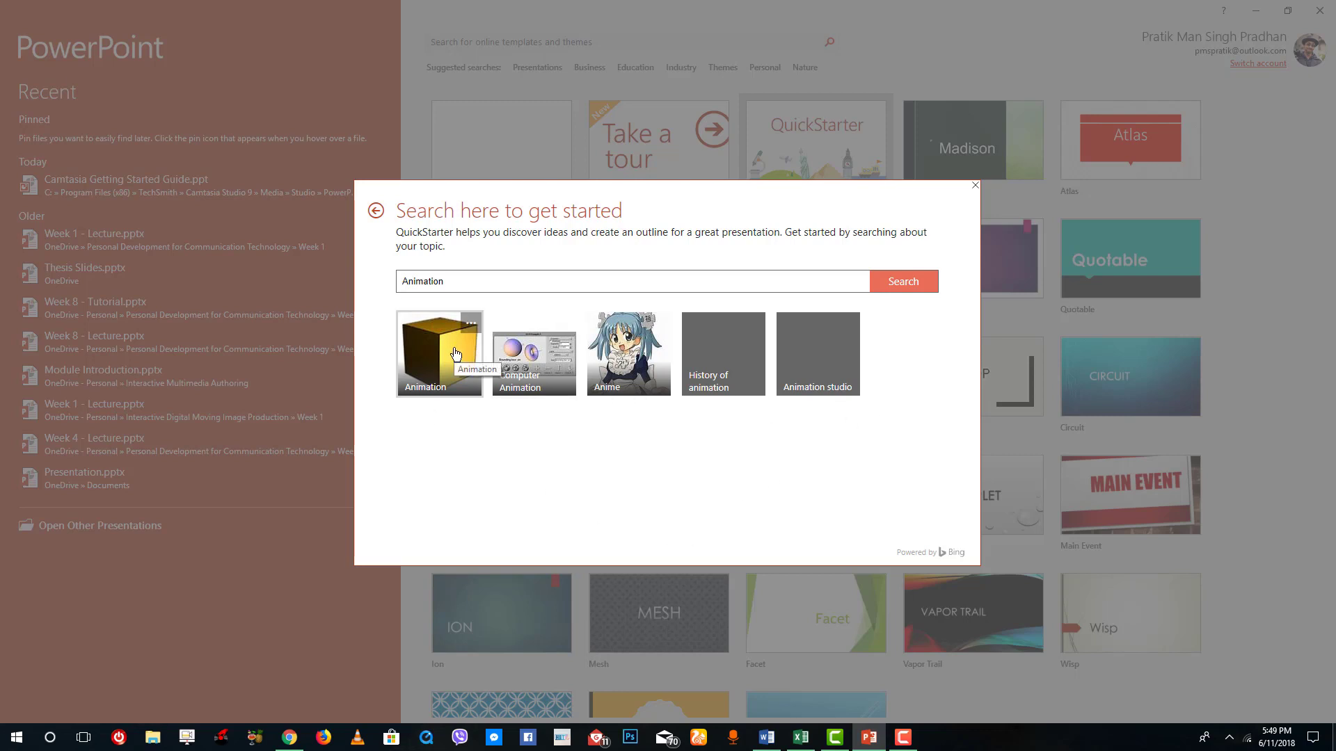
Choose the Animation topic, drop the Etymology, Awards and Animation and Human Rights slides, and continue
{"action": "left_click", "coordinate": [432, 336]}
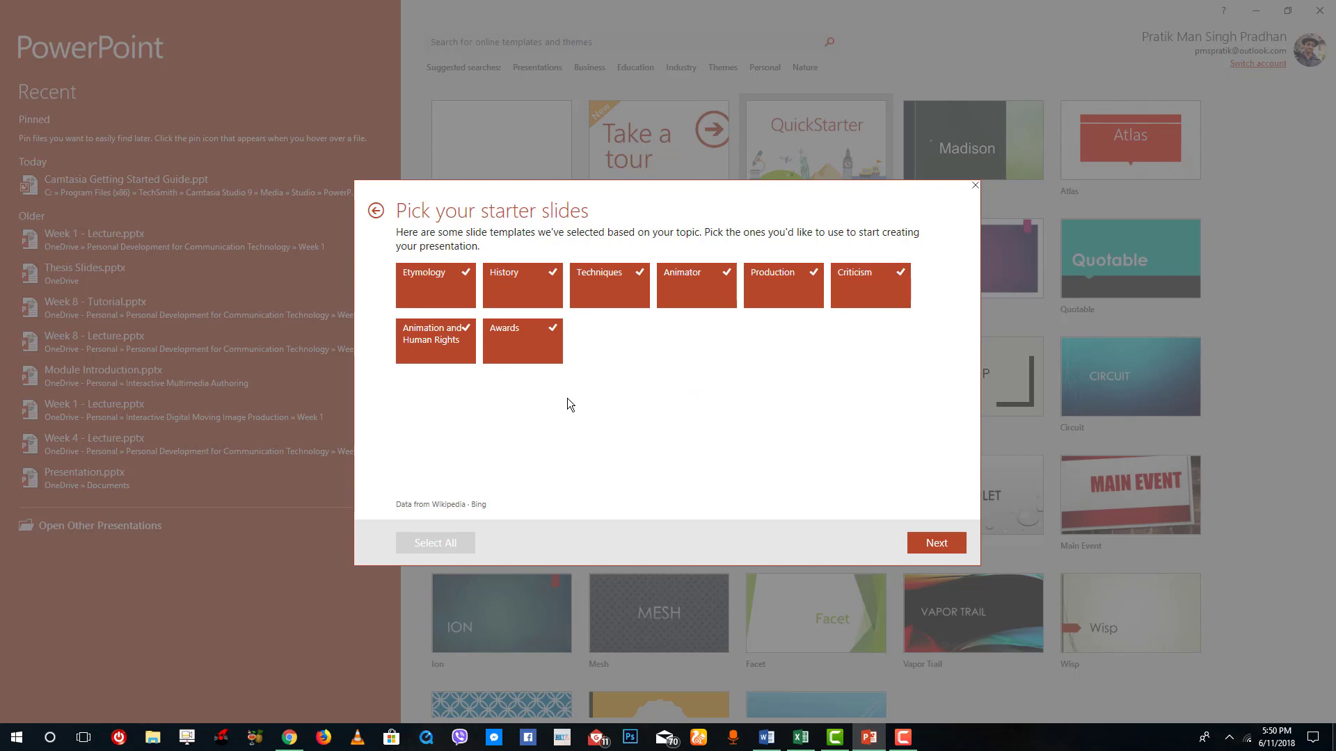
{"action": "left_click", "coordinate": [441, 295]}
{"action": "left_click", "coordinate": [518, 348]}
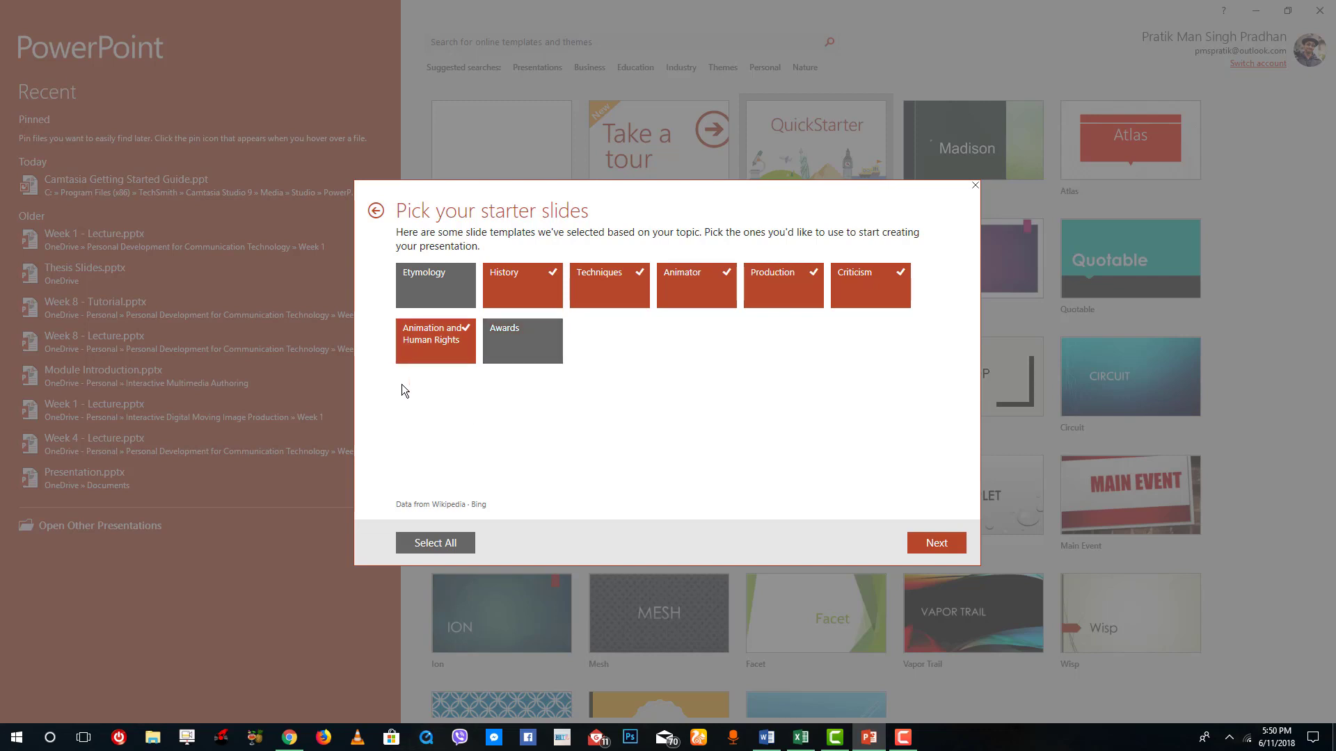
{"action": "left_click", "coordinate": [431, 348]}
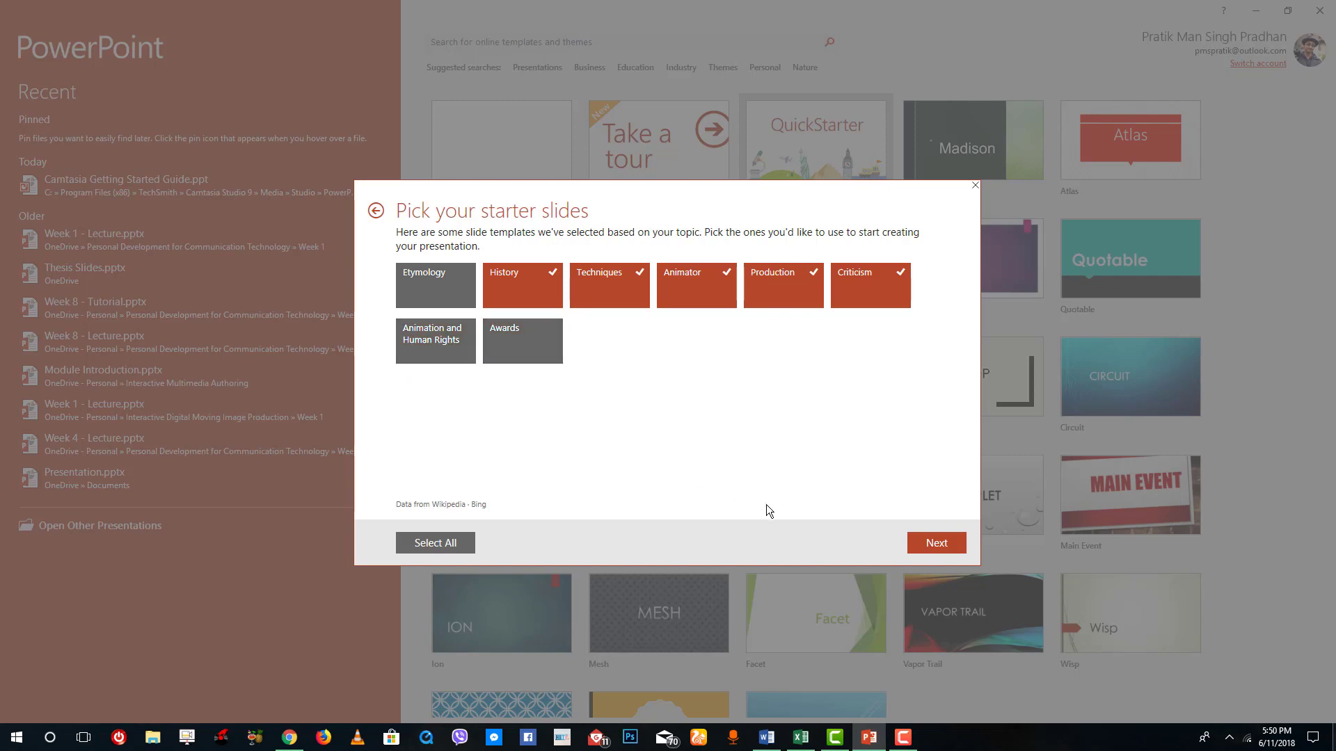
{"action": "left_click", "coordinate": [940, 550]}
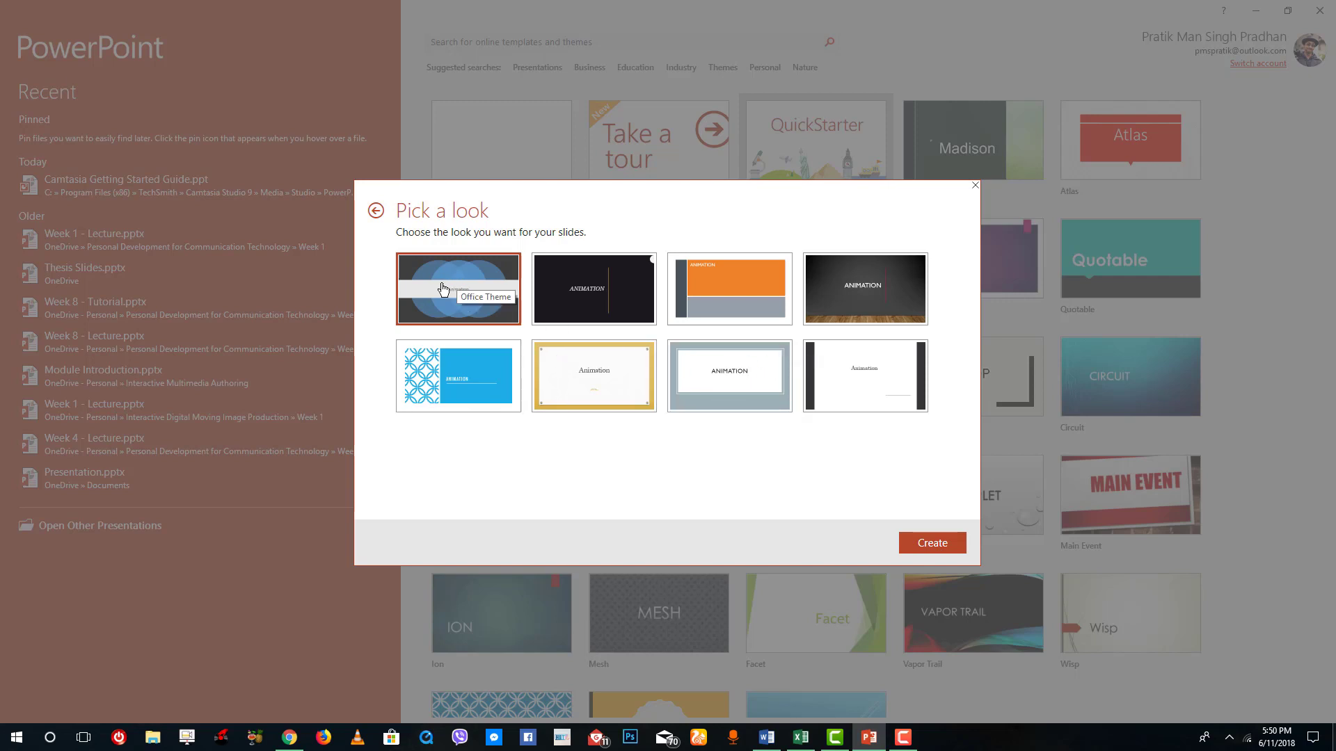
Create the Animation deck with the Office Theme and dismiss the Camtasia welcome dialog
{"action": "left_click", "coordinate": [958, 552]}
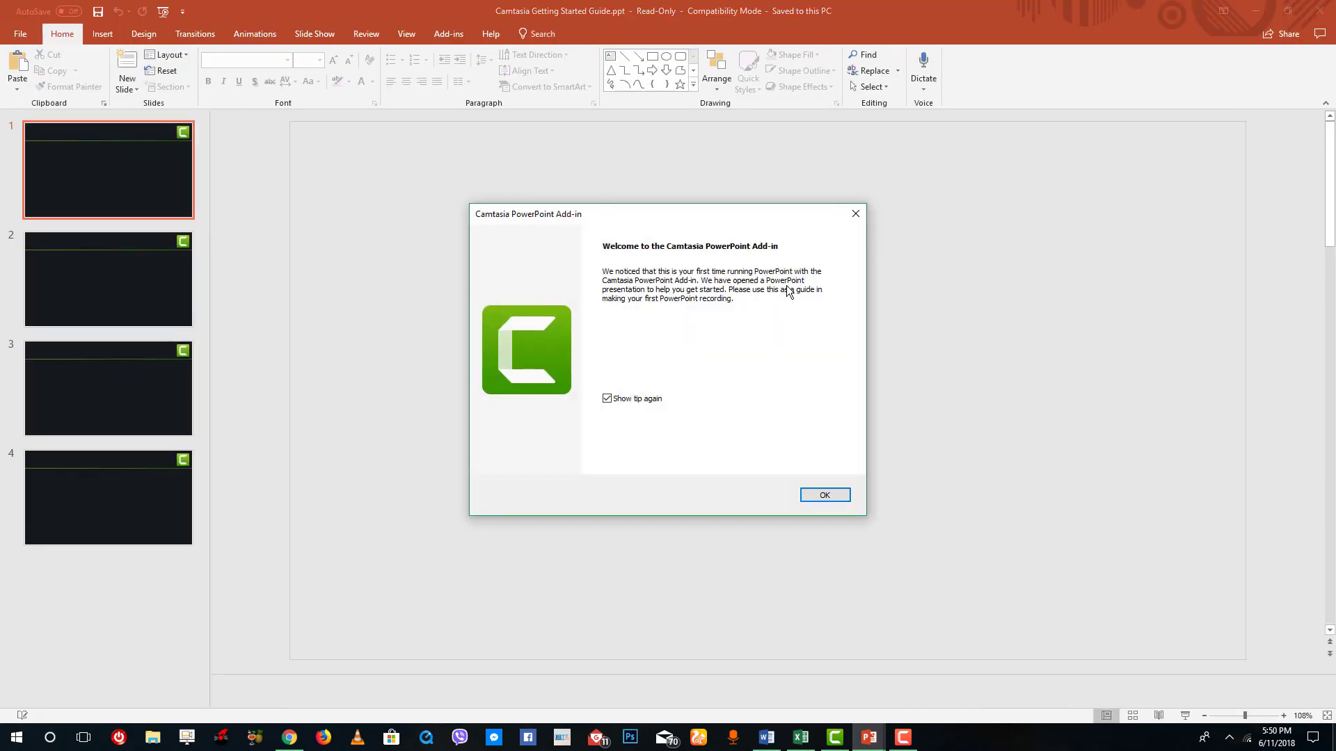
{"action": "left_click", "coordinate": [825, 495]}
Close the add-in's guide deck and change slide 1's title to 'fdsfjdshfds'
{"action": "left_click", "coordinate": [1320, 11]}
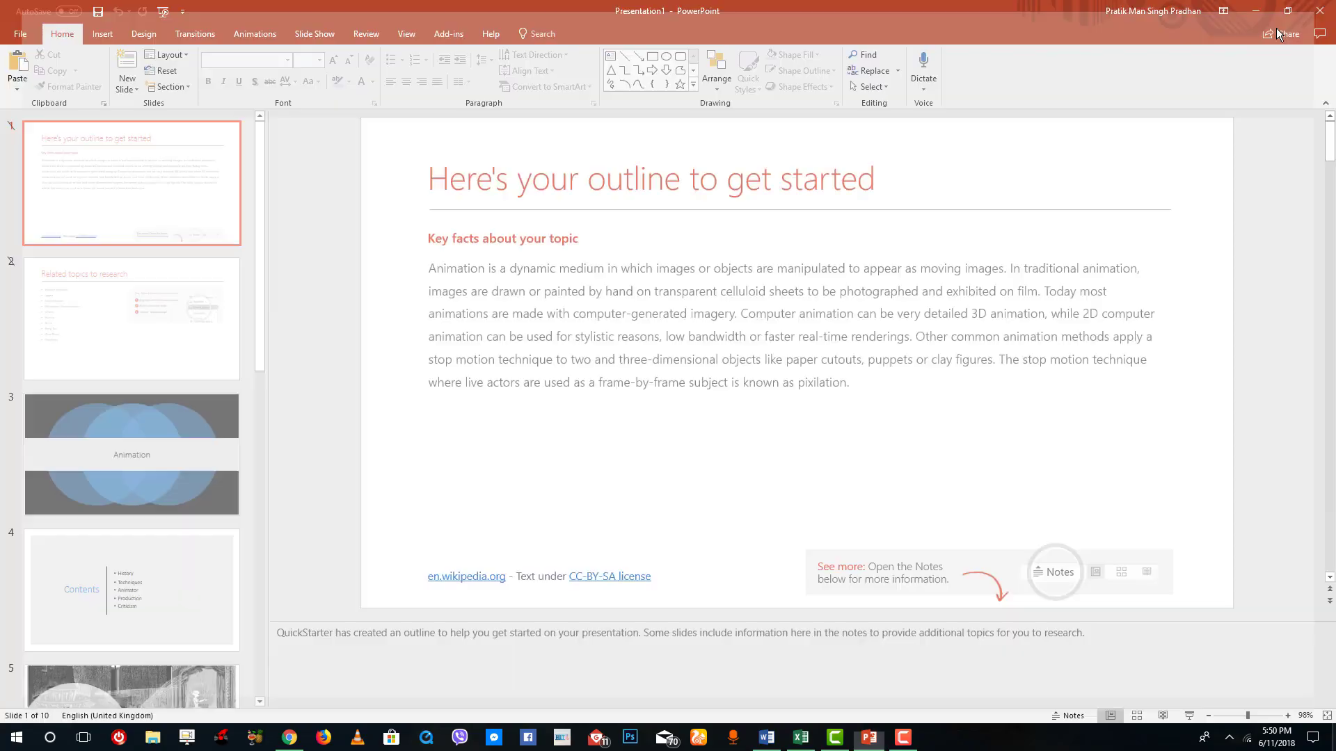
{"action": "left_click", "coordinate": [540, 247]}
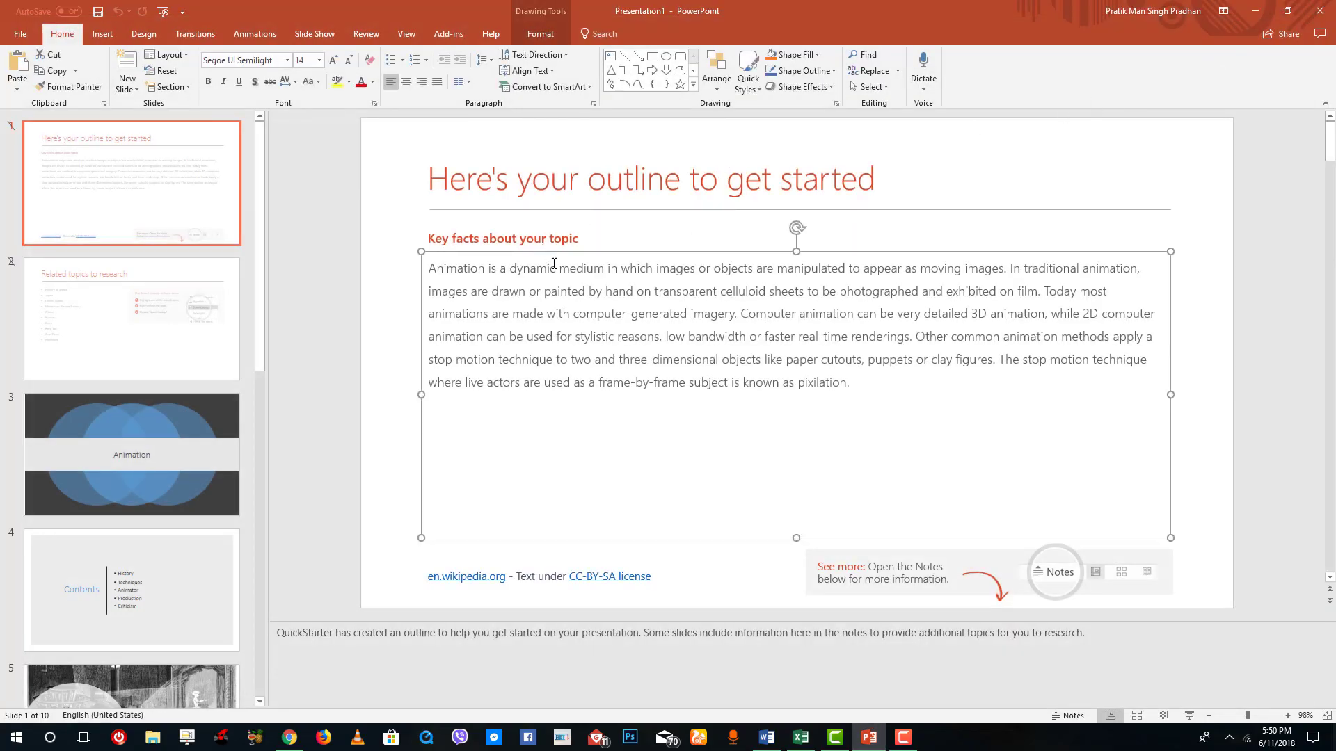
{"action": "left_click", "coordinate": [610, 209]}
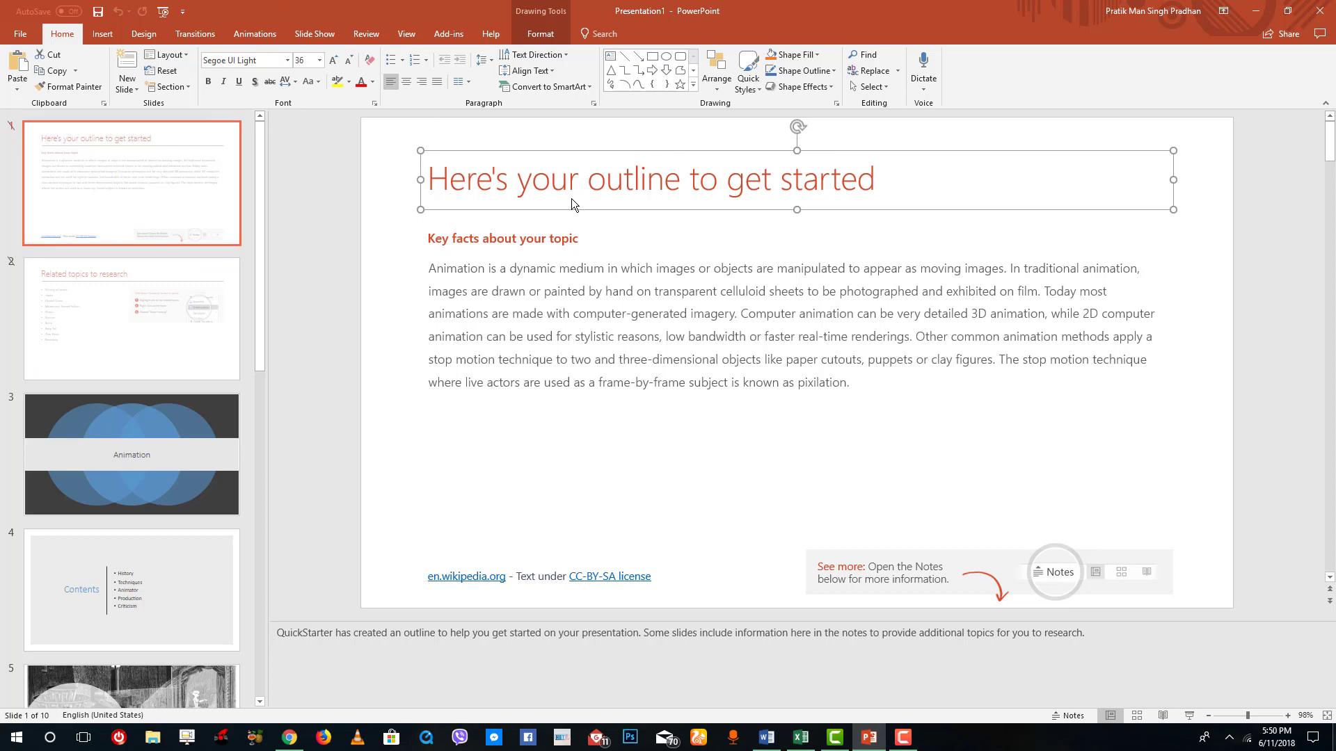
{"action": "left_click", "coordinate": [533, 178]}
{"action": "left_click_drag", "start_coordinate": [866, 180], "coordinate": [476, 216]}
{"action": "type", "text": "fdsfjdshfds"}
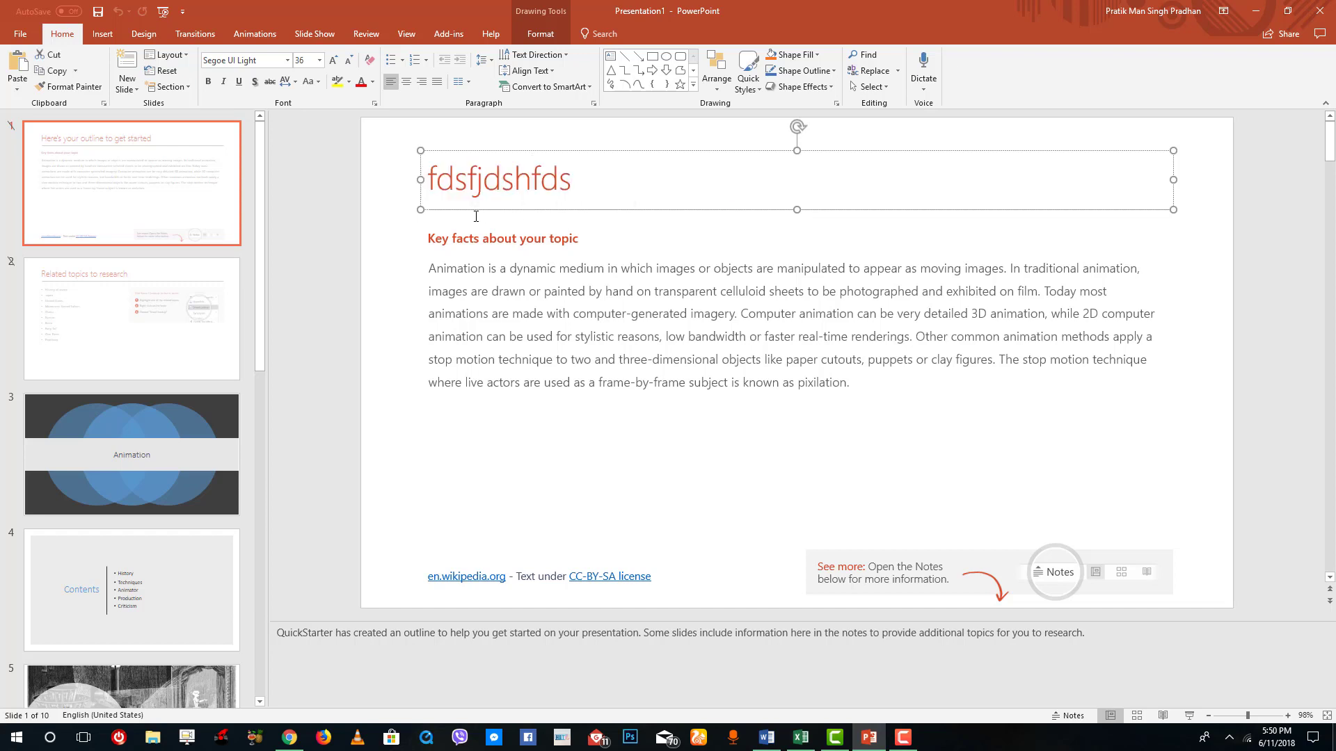
{"action": "left_click", "coordinate": [610, 271]}
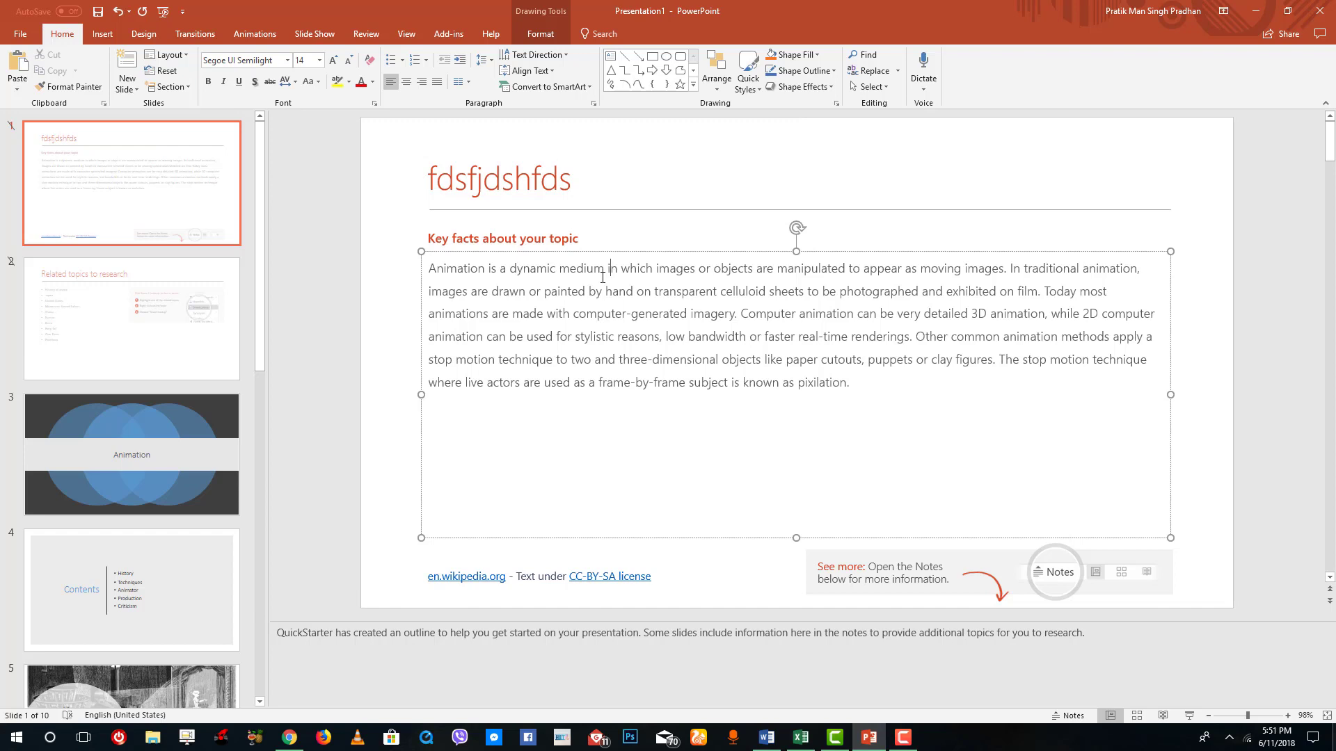
{"action": "left_click", "coordinate": [144, 371]}
Browse the slide thumbnails down to slide 10, Works cited, and back to the top
{"action": "key", "text": "Down"}
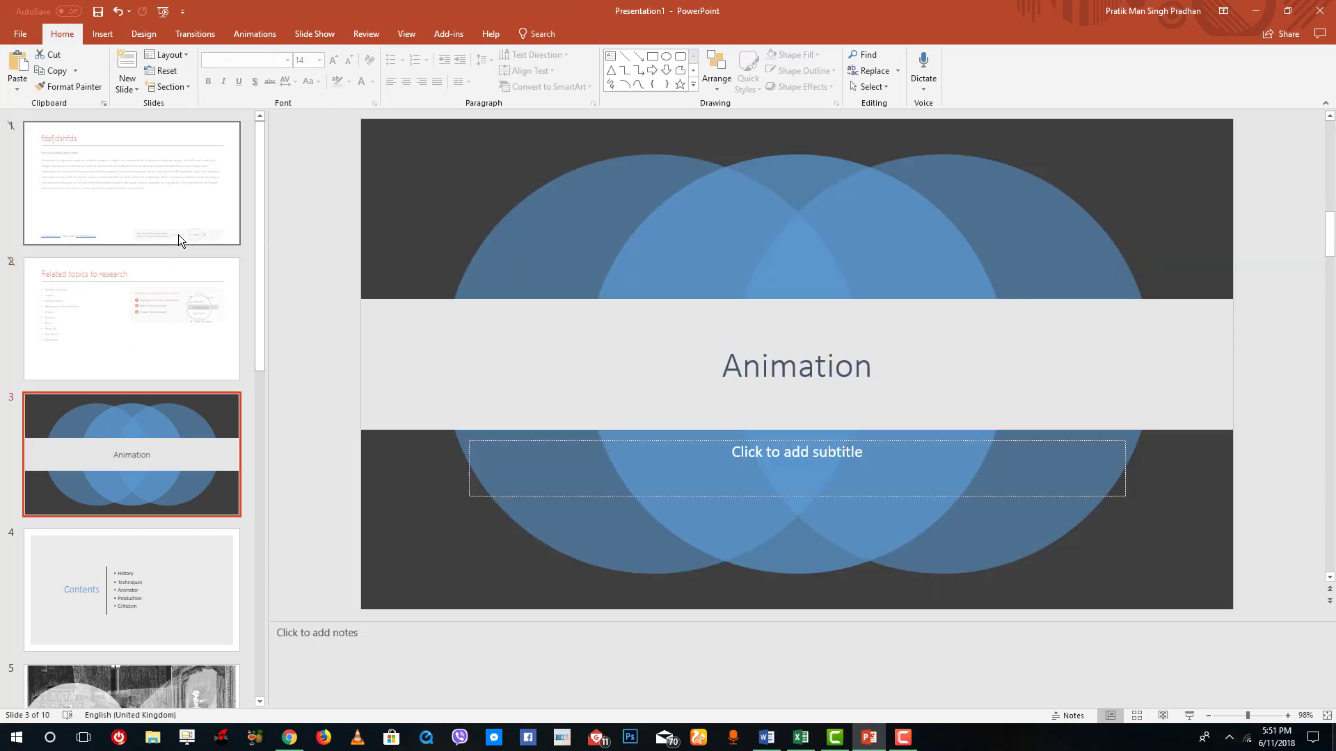
{"action": "left_click_drag", "start_coordinate": [256, 163], "coordinate": [277, 566]}
{"action": "left_click", "coordinate": [94, 260]}
{"action": "left_click", "coordinate": [140, 391]}
{"action": "left_click", "coordinate": [165, 495]}
{"action": "left_click", "coordinate": [166, 599]}
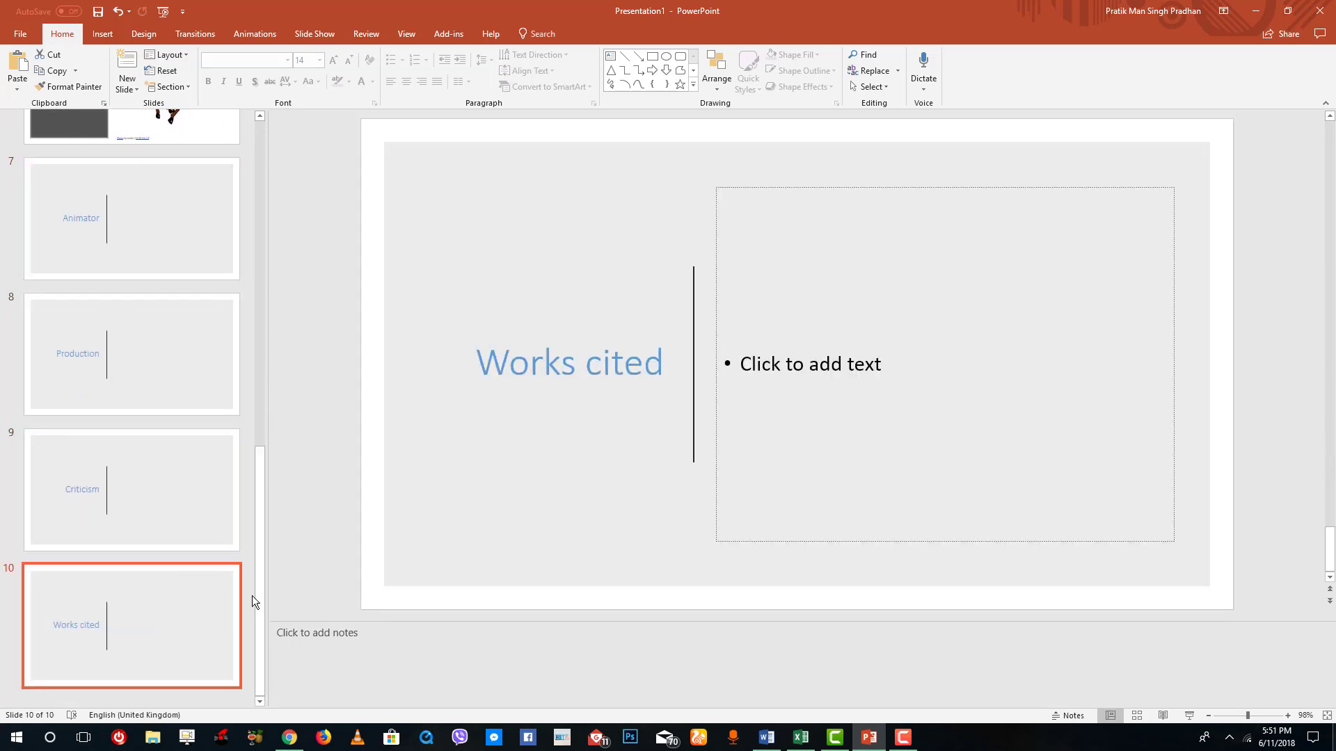
{"action": "left_click_drag", "start_coordinate": [253, 591], "coordinate": [244, 185]}
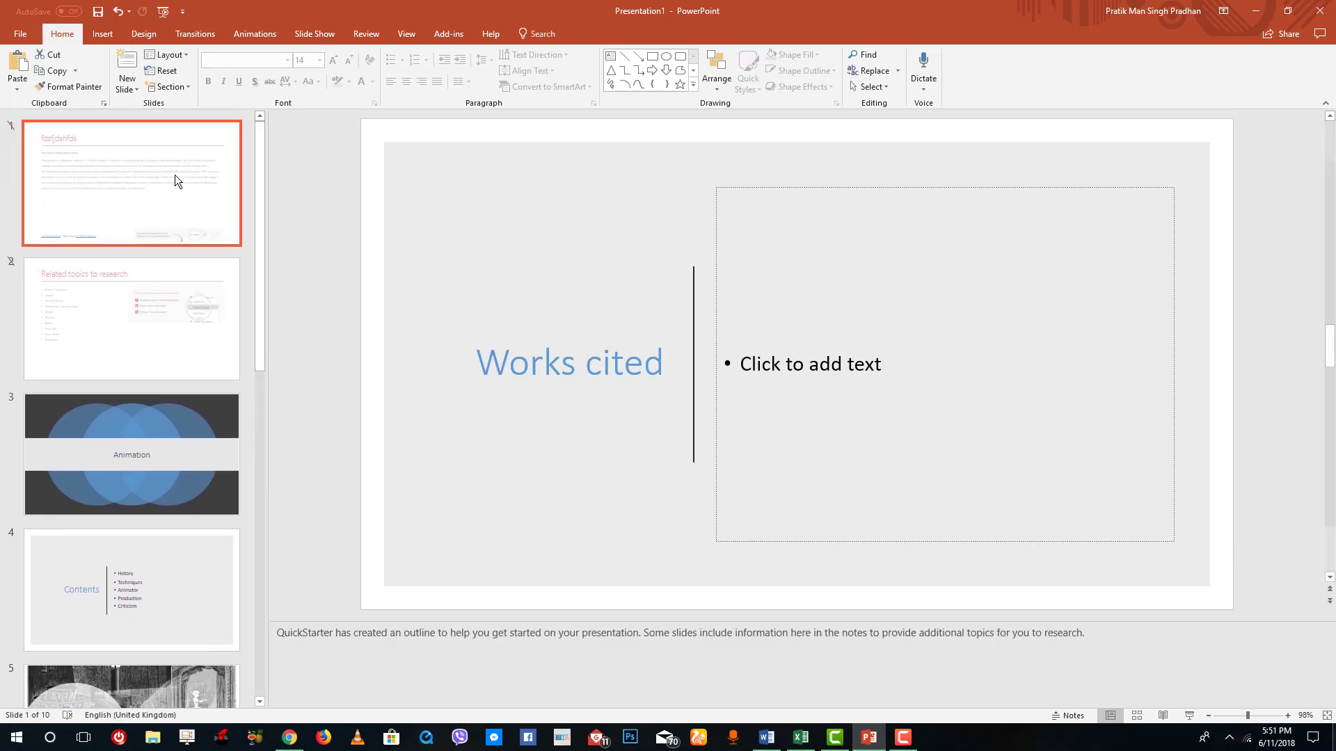
{"action": "left_click", "coordinate": [174, 174]}
{"action": "key", "text": "Down"}
{"action": "key", "text": "Down"}
{"action": "key", "text": "Down"}
{"action": "key", "text": "Down"}
{"action": "key", "text": "Down"}
{"action": "key", "text": "Down"}
{"action": "key", "text": "Down"}
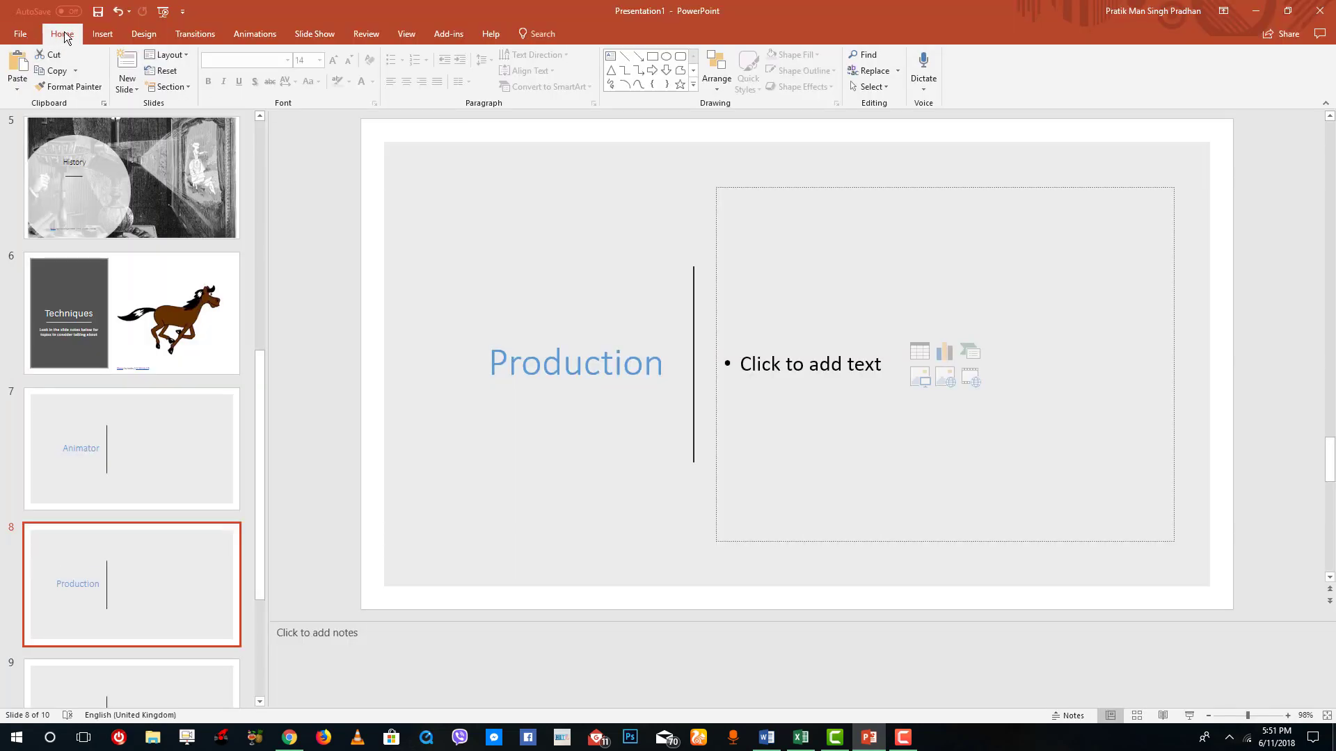
Tour the Insert, Design (previewing Facet), Transitions, Animations and Slide Show tabs
{"action": "left_click", "coordinate": [104, 36]}
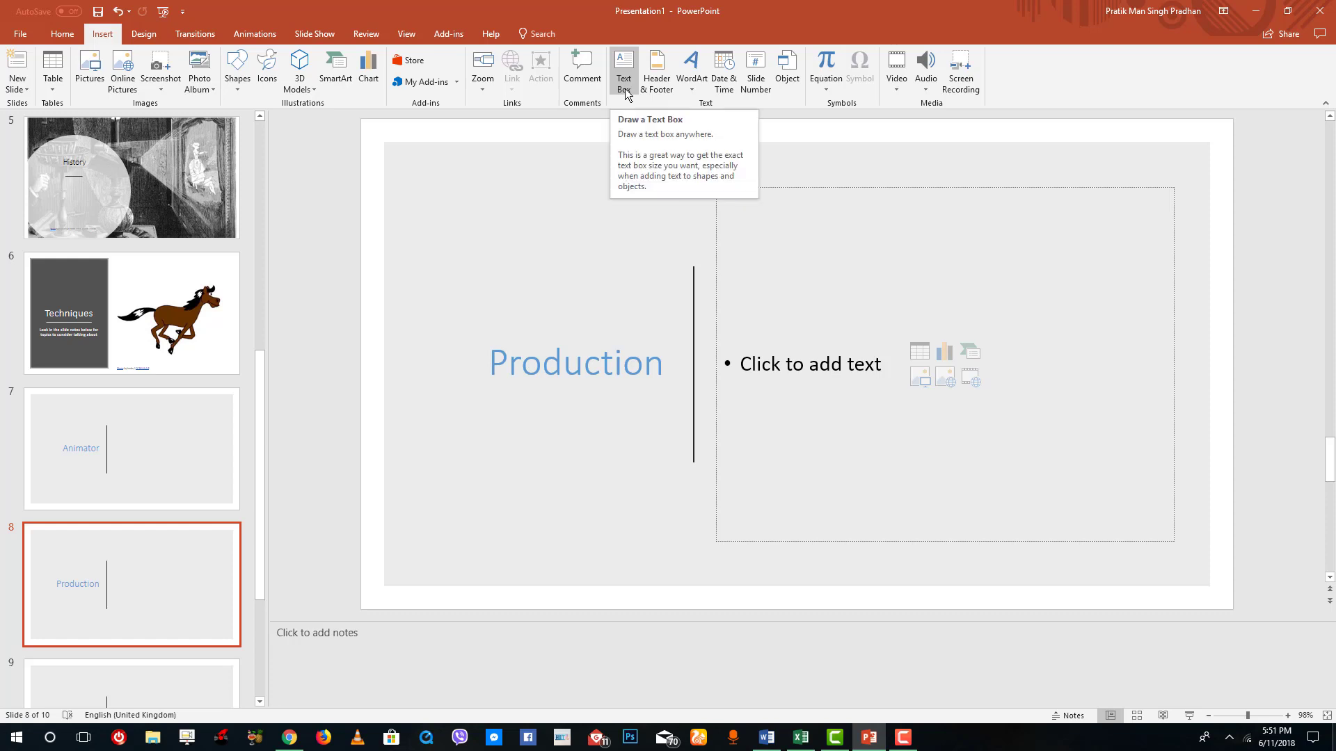
{"action": "left_click", "coordinate": [149, 35]}
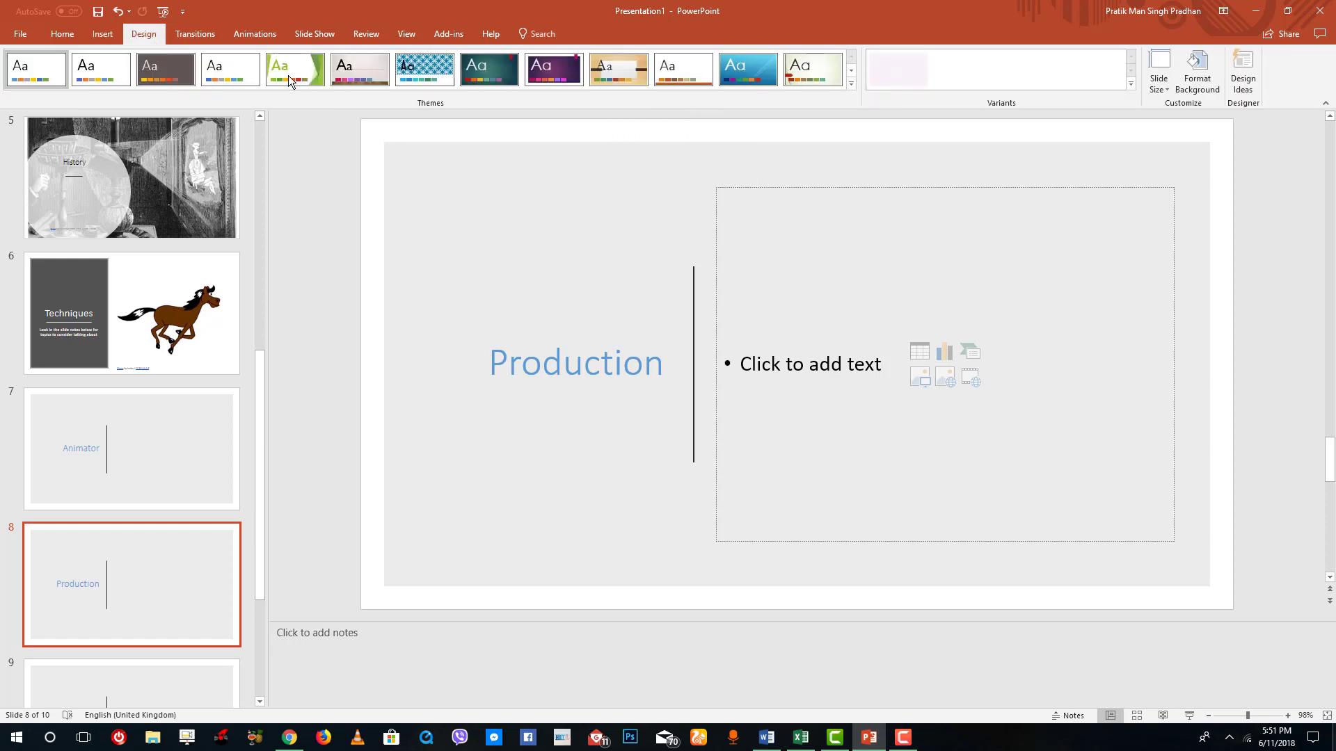
{"action": "left_click", "coordinate": [298, 74]}
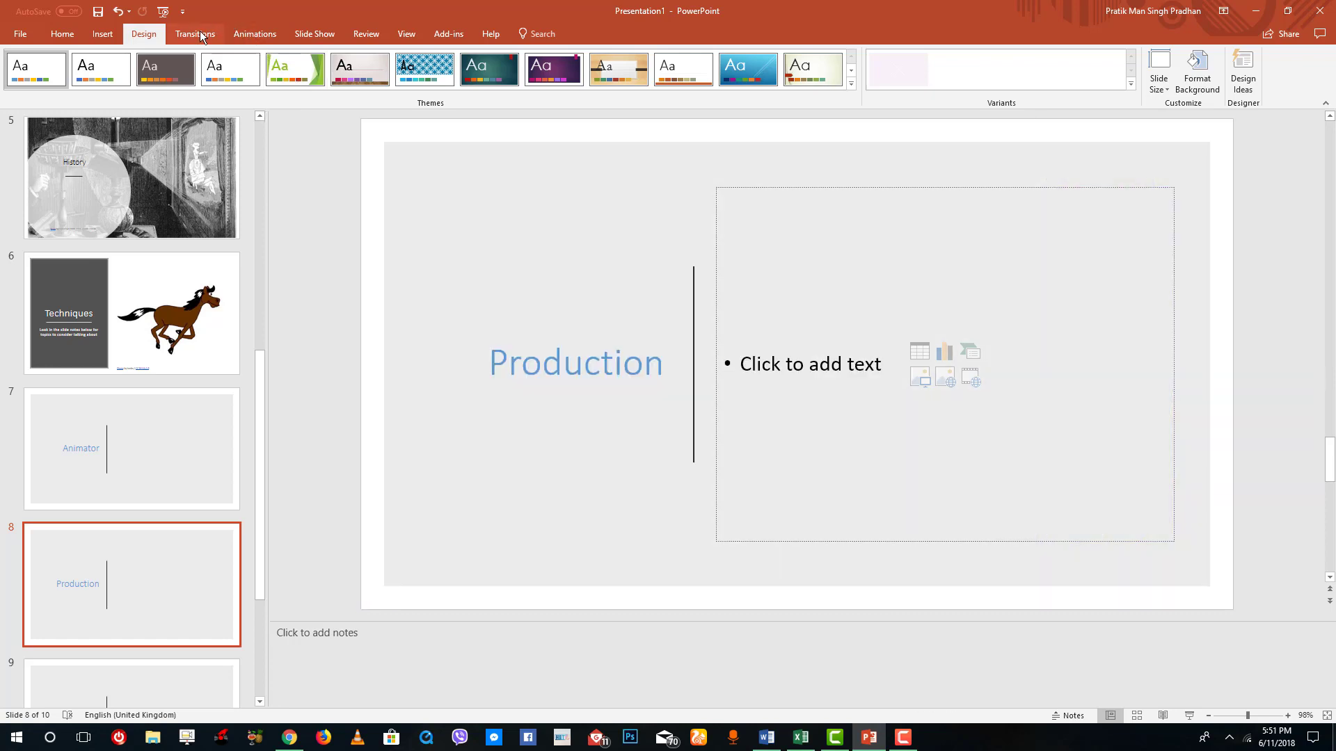
{"action": "left_click", "coordinate": [197, 34]}
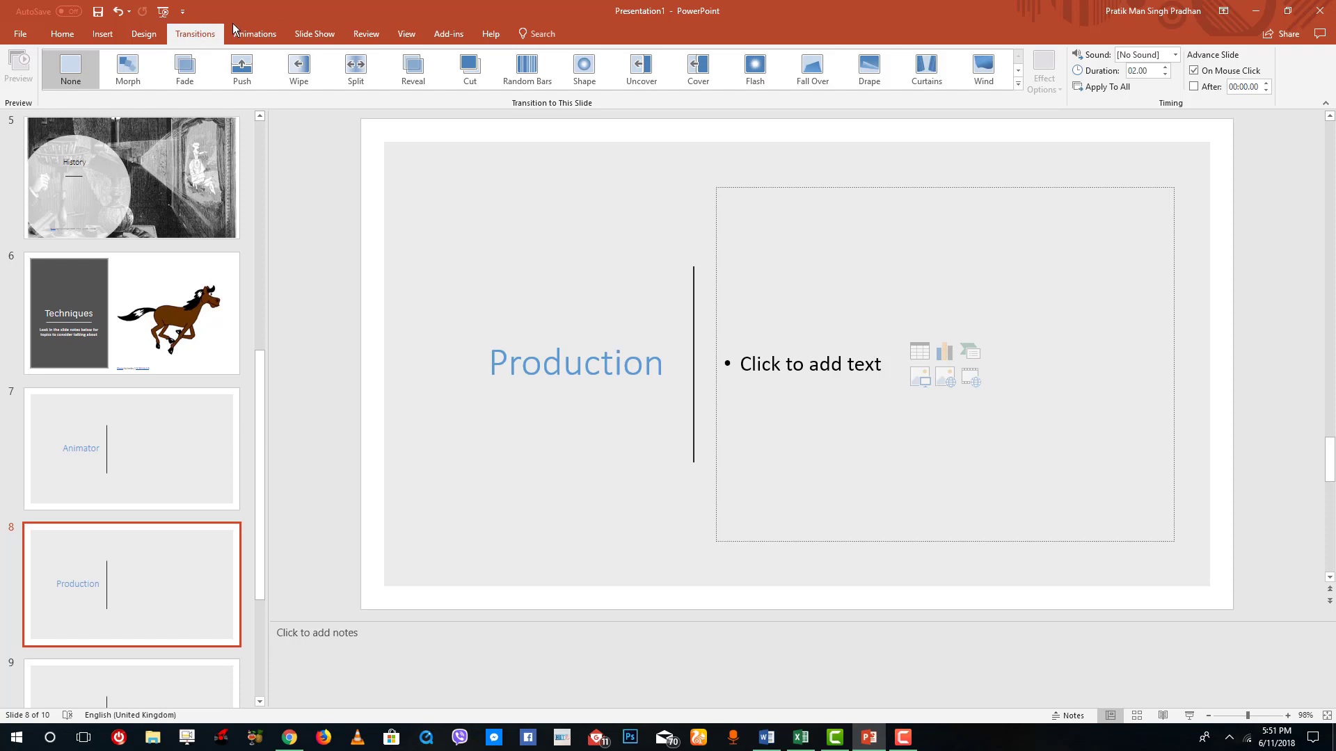
{"action": "left_click", "coordinate": [259, 36]}
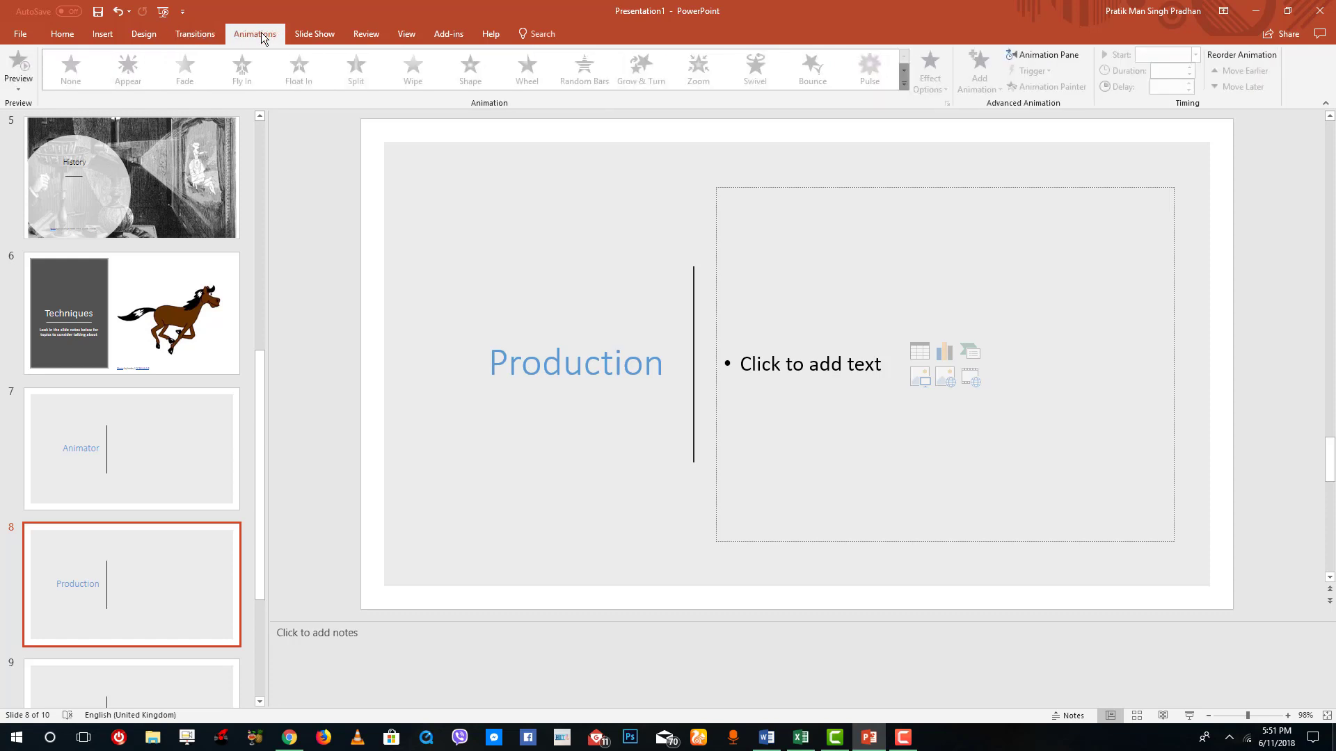
{"action": "left_click", "coordinate": [328, 38]}
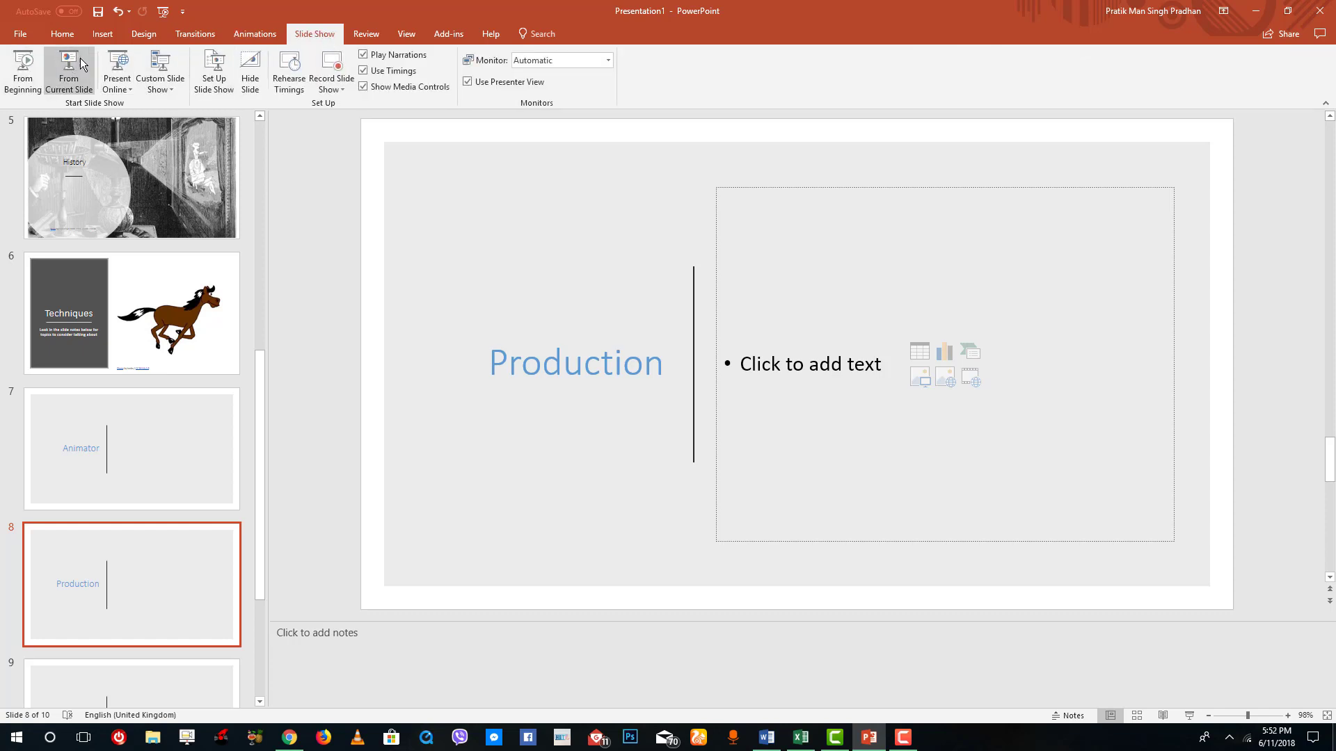
Try Slide Sorter and Outline views, return to Normal, then open the Tell Me search
{"action": "left_click", "coordinate": [370, 32]}
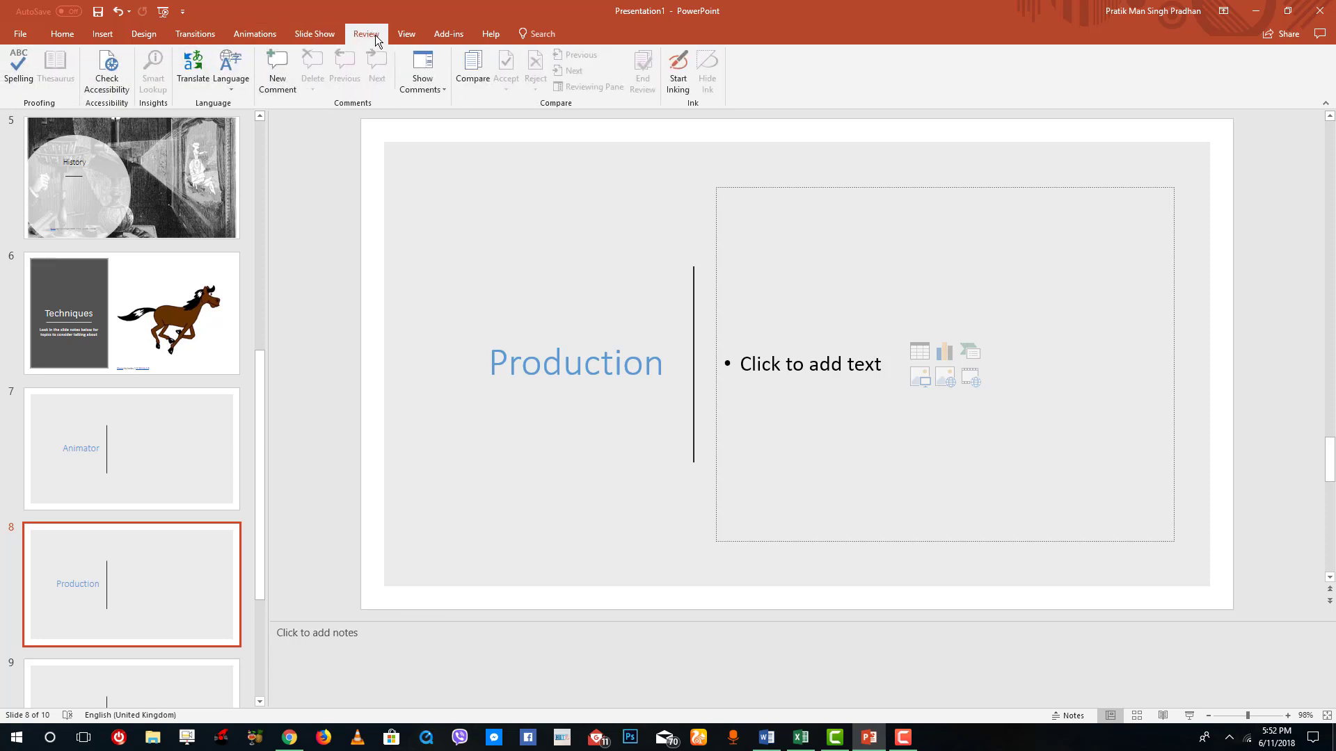
{"action": "left_click", "coordinate": [410, 35]}
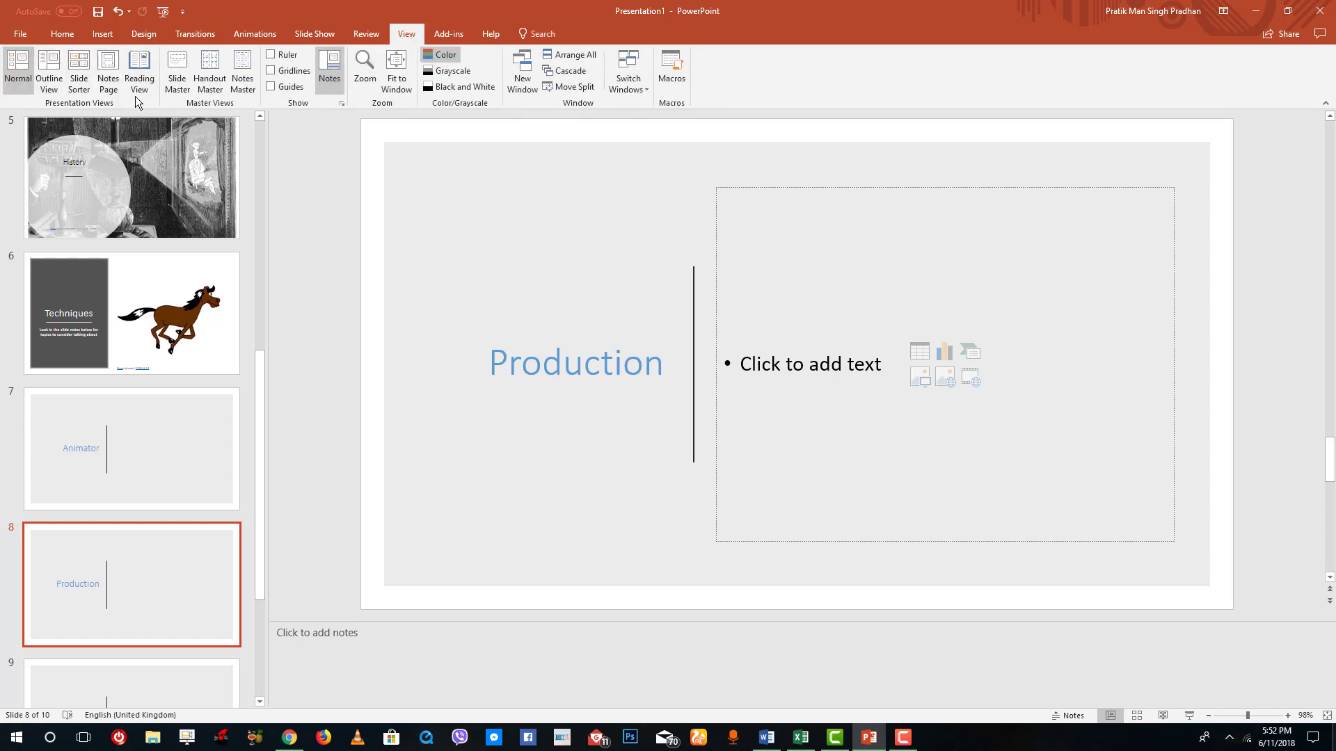
{"action": "left_click", "coordinate": [78, 69]}
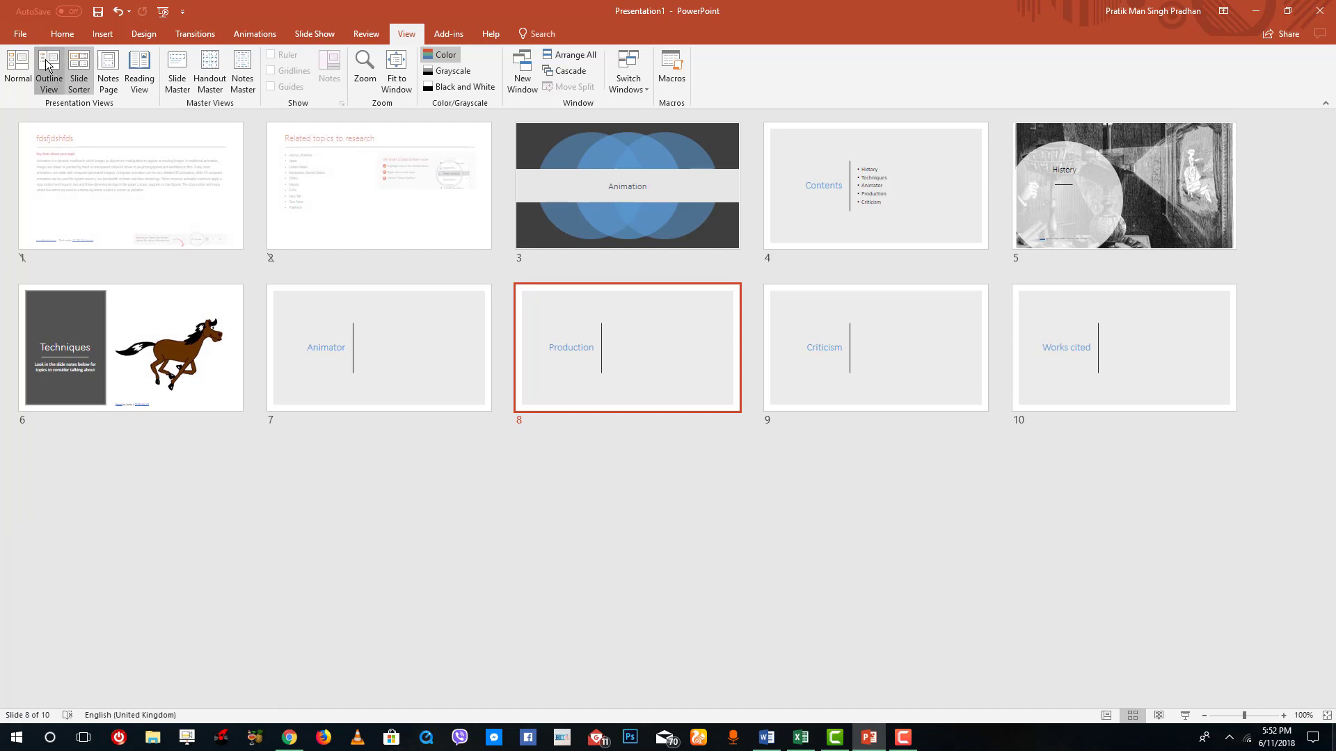
{"action": "left_click", "coordinate": [47, 64]}
{"action": "left_click", "coordinate": [24, 62]}
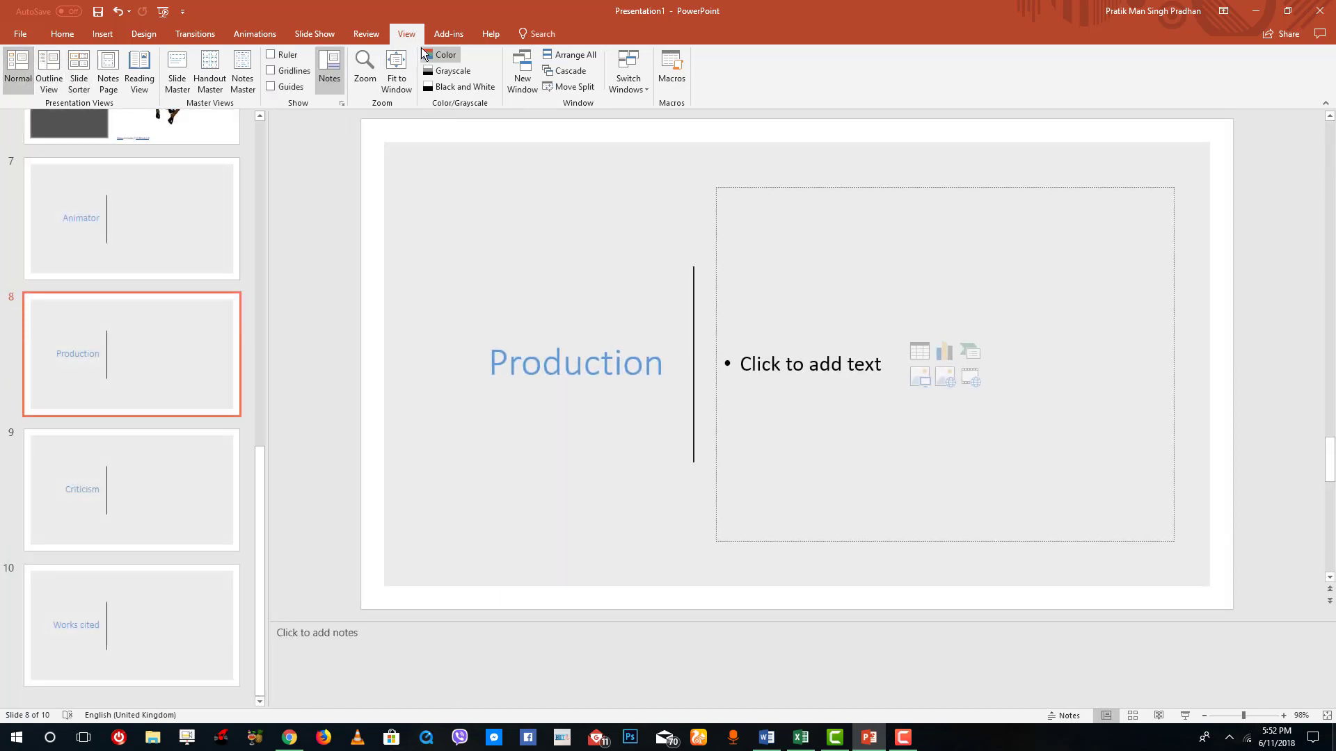
{"action": "left_click", "coordinate": [458, 36]}
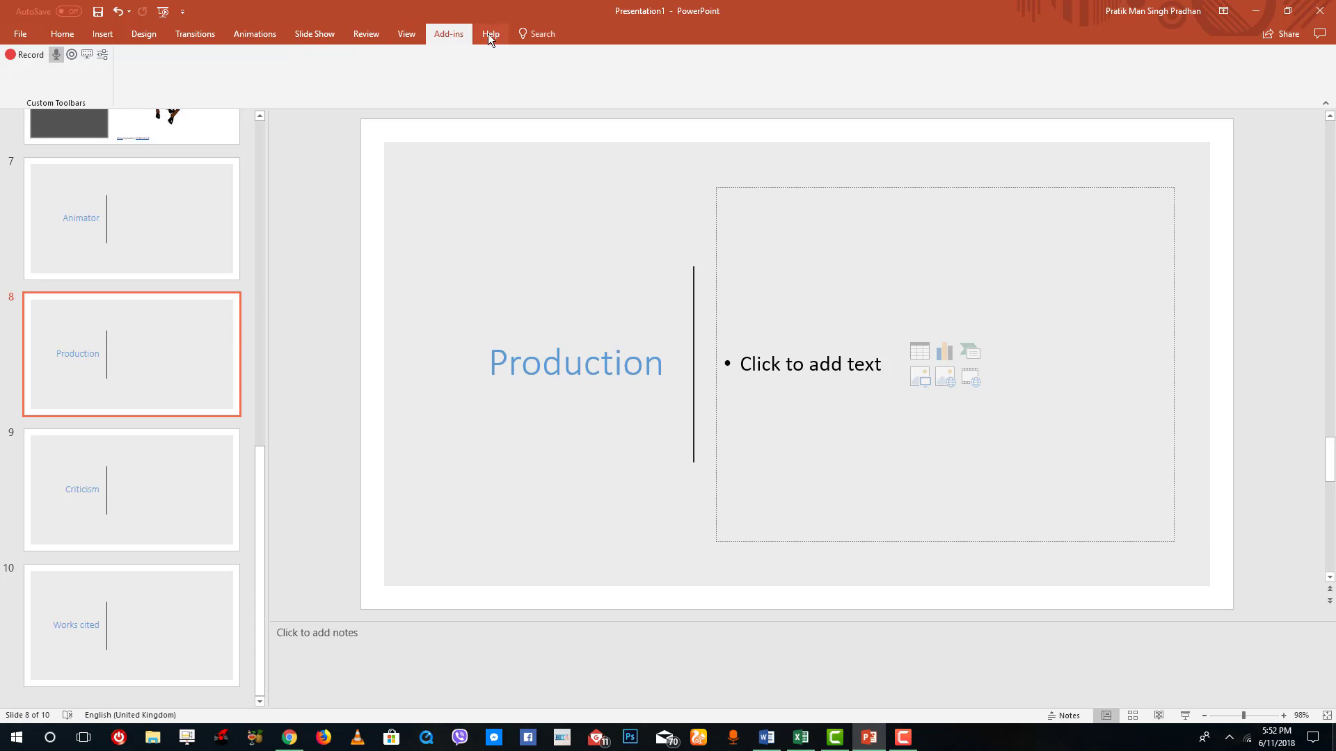
{"action": "left_click", "coordinate": [526, 35]}
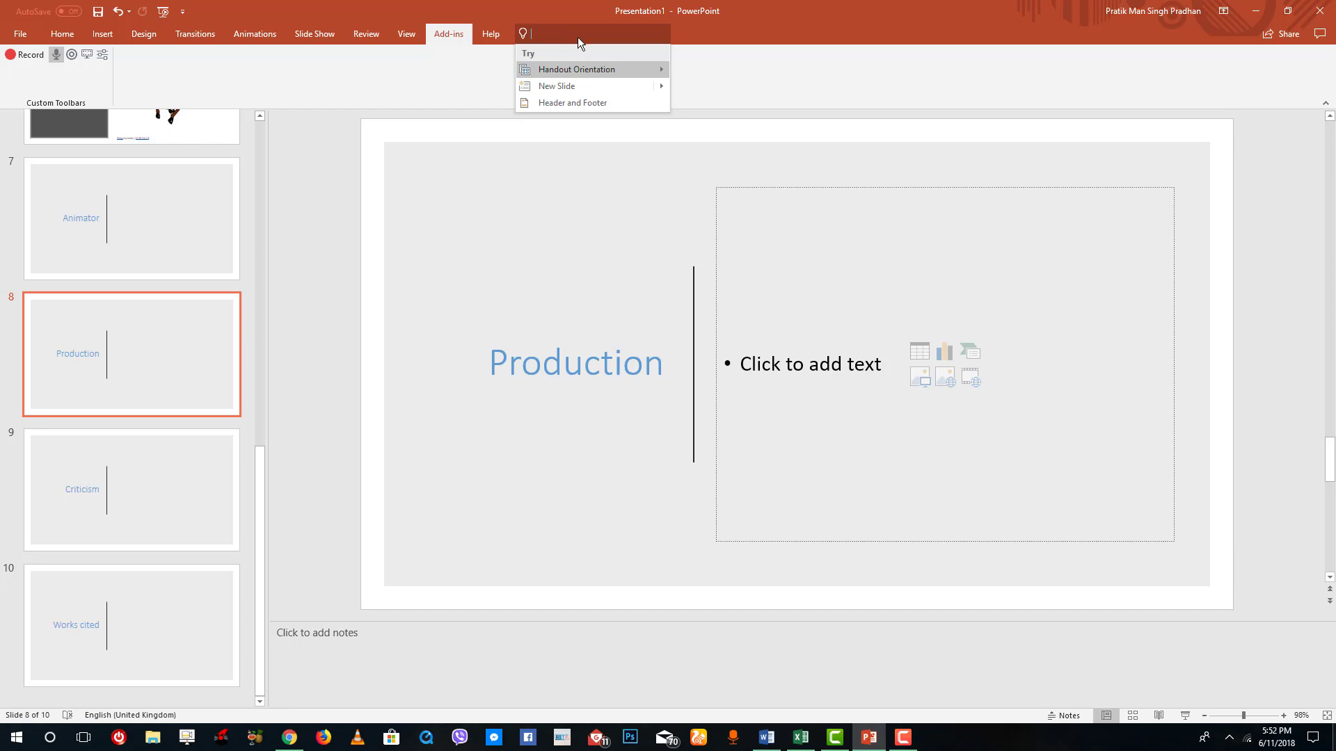
Glance at File > Info, then go to slide 6, Techniques, and select its horse picture
{"action": "left_click", "coordinate": [23, 36]}
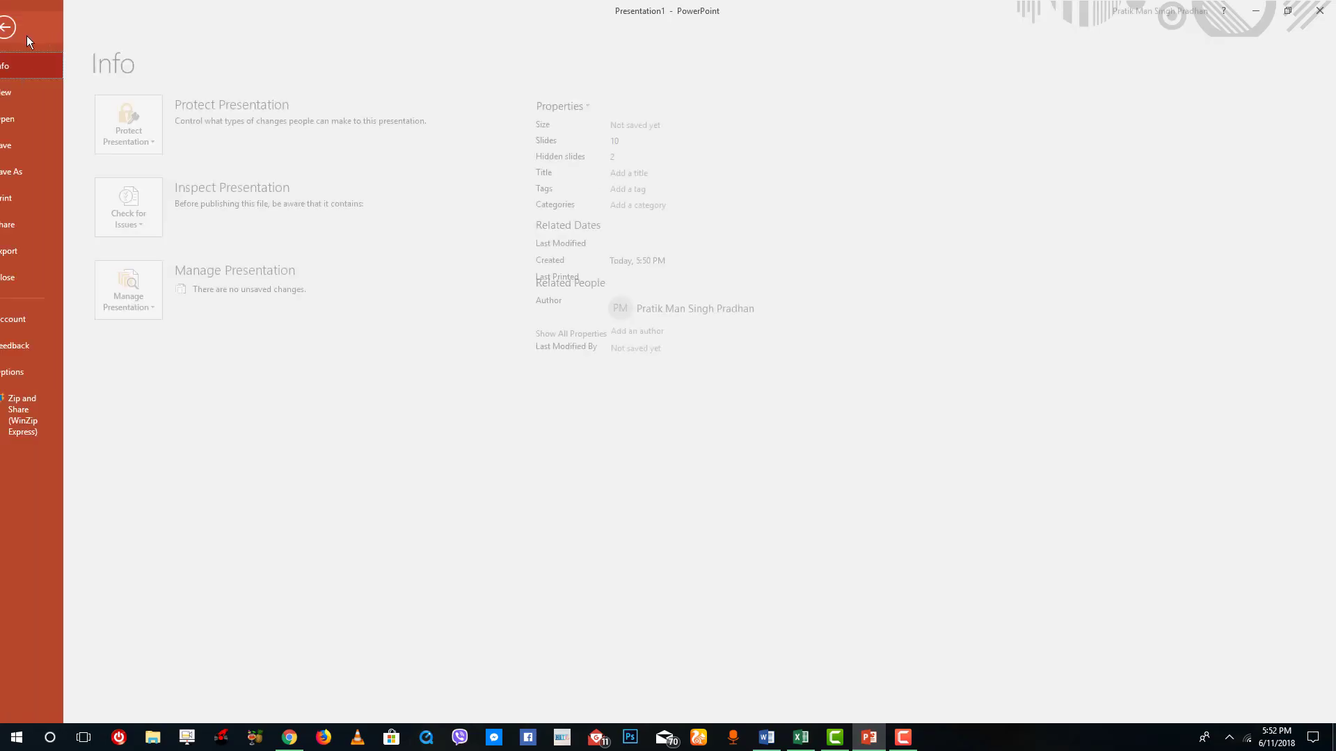
{"action": "left_click", "coordinate": [31, 31]}
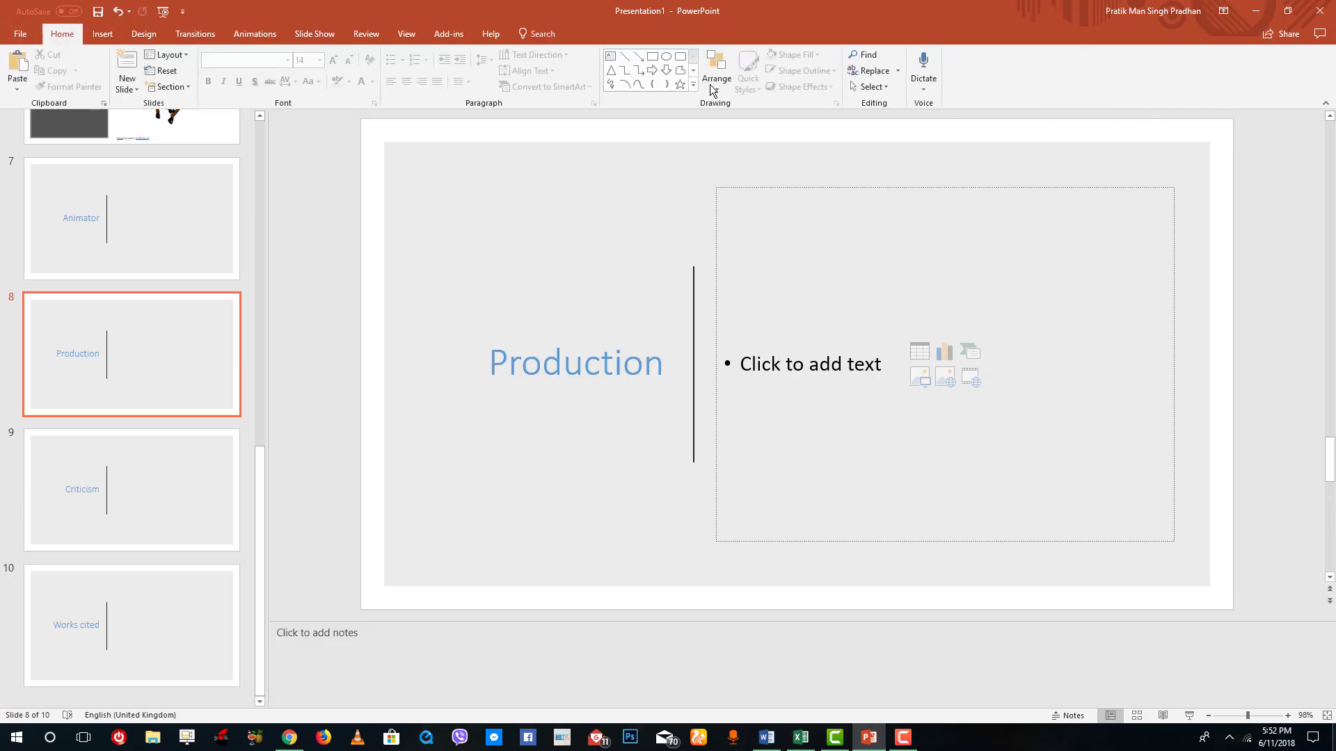
{"action": "scroll", "coordinate": [149, 202], "scroll_direction": "up", "scroll_amount": 4}
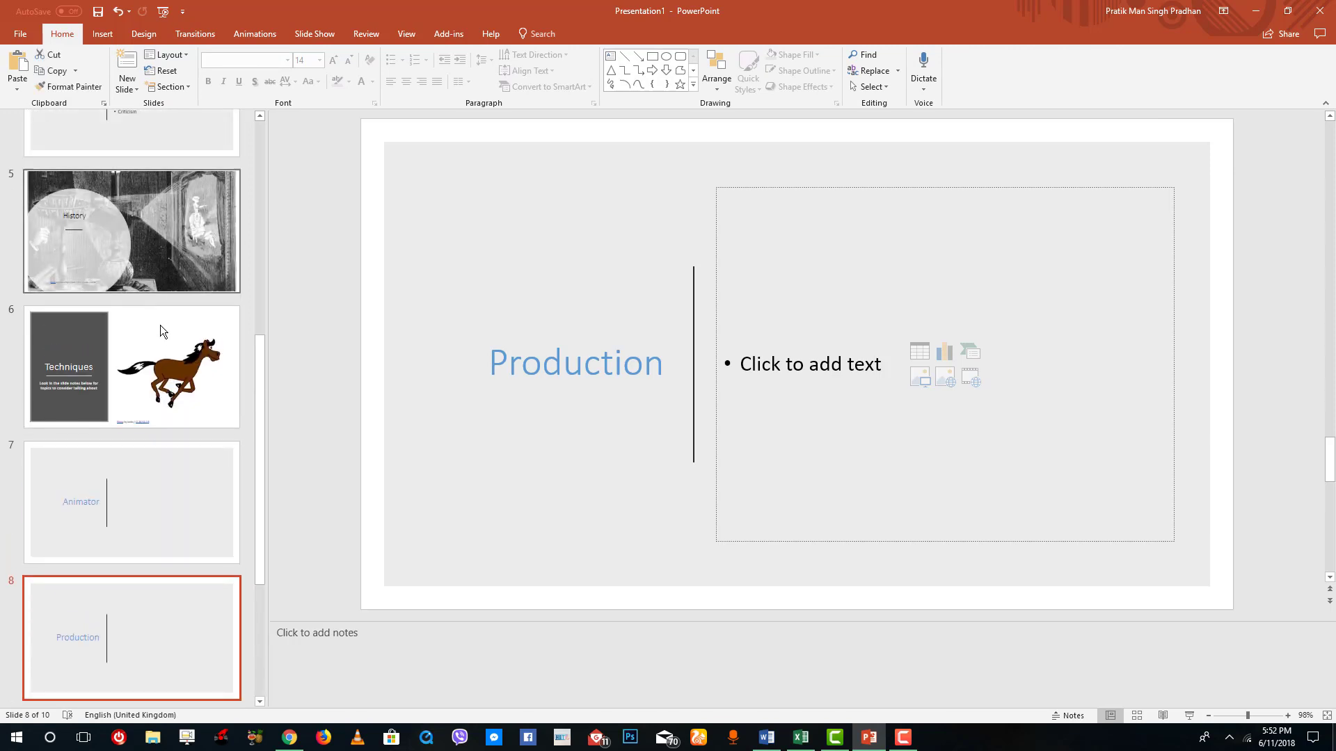
{"action": "left_click", "coordinate": [160, 335]}
{"action": "left_click", "coordinate": [967, 387]}
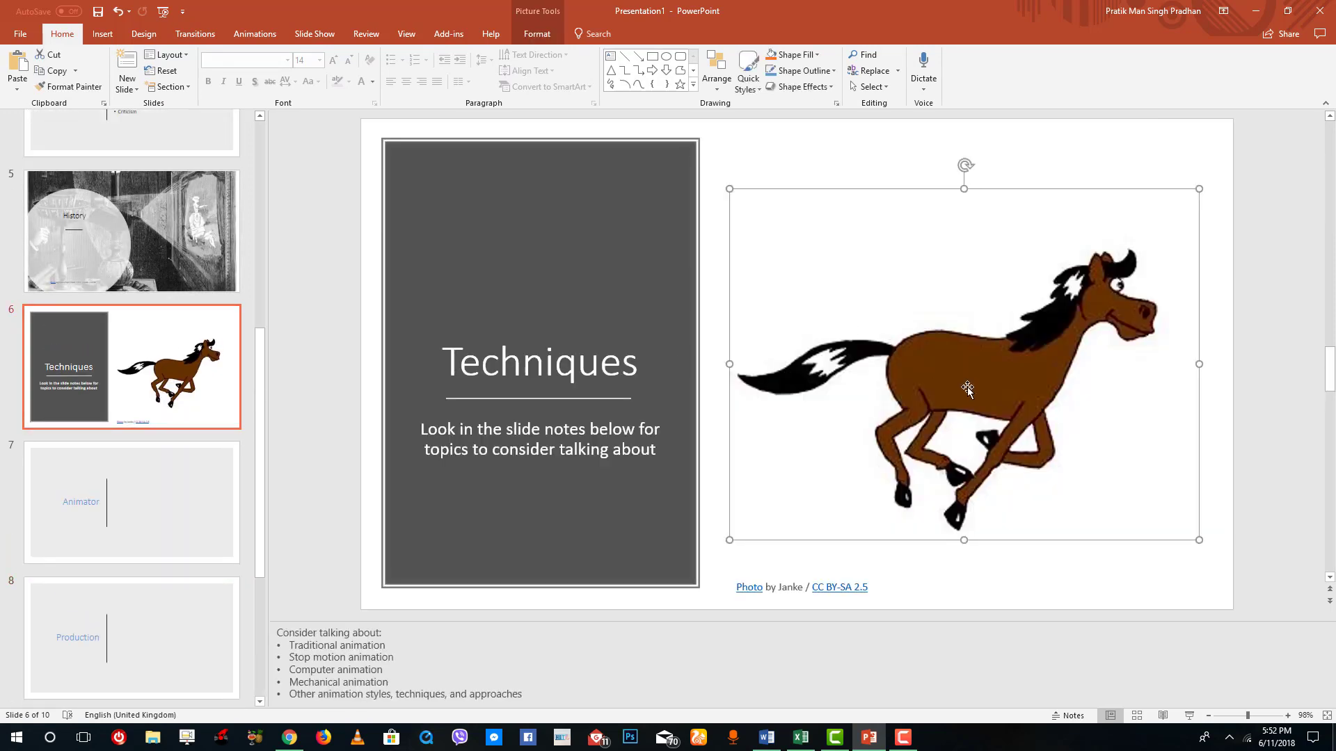
Collapse the ribbon and pin it open again via the View and Review tabs
{"action": "left_click", "coordinate": [1324, 105]}
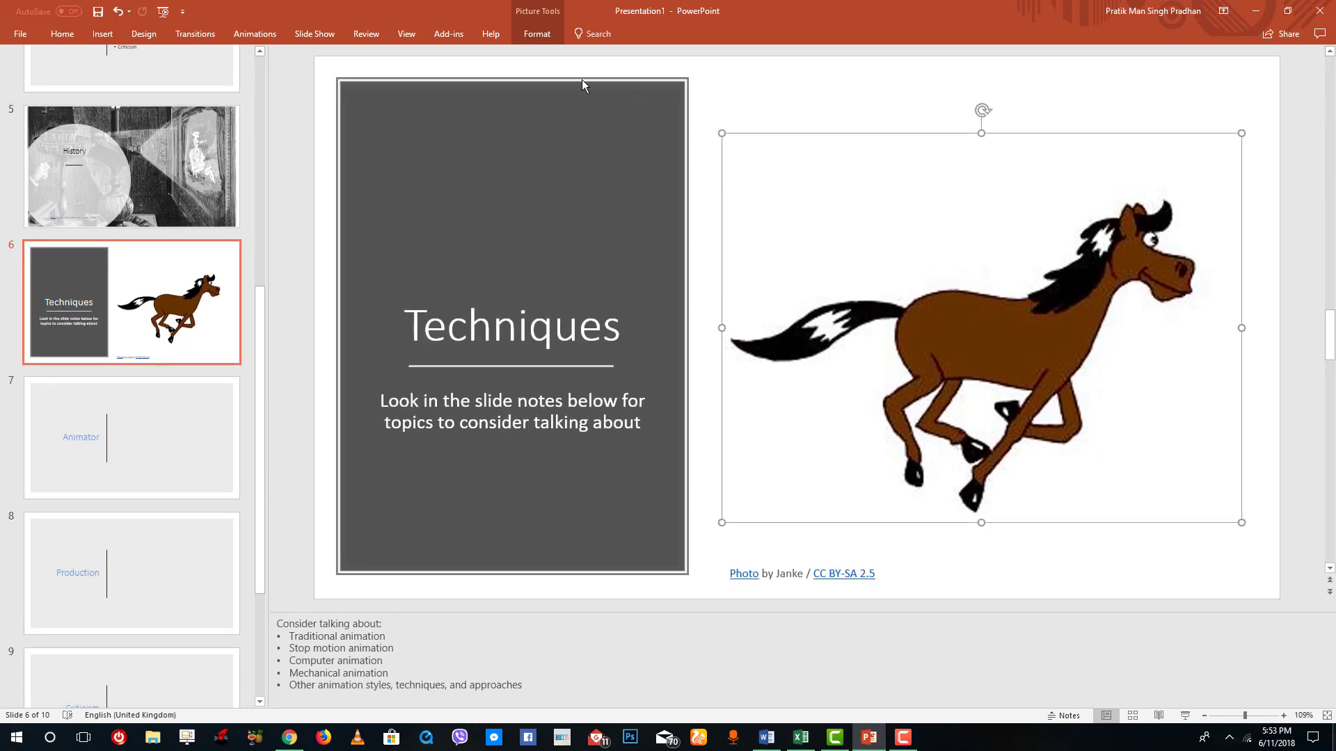
{"action": "left_click", "coordinate": [407, 35]}
{"action": "double_click", "coordinate": [408, 35]}
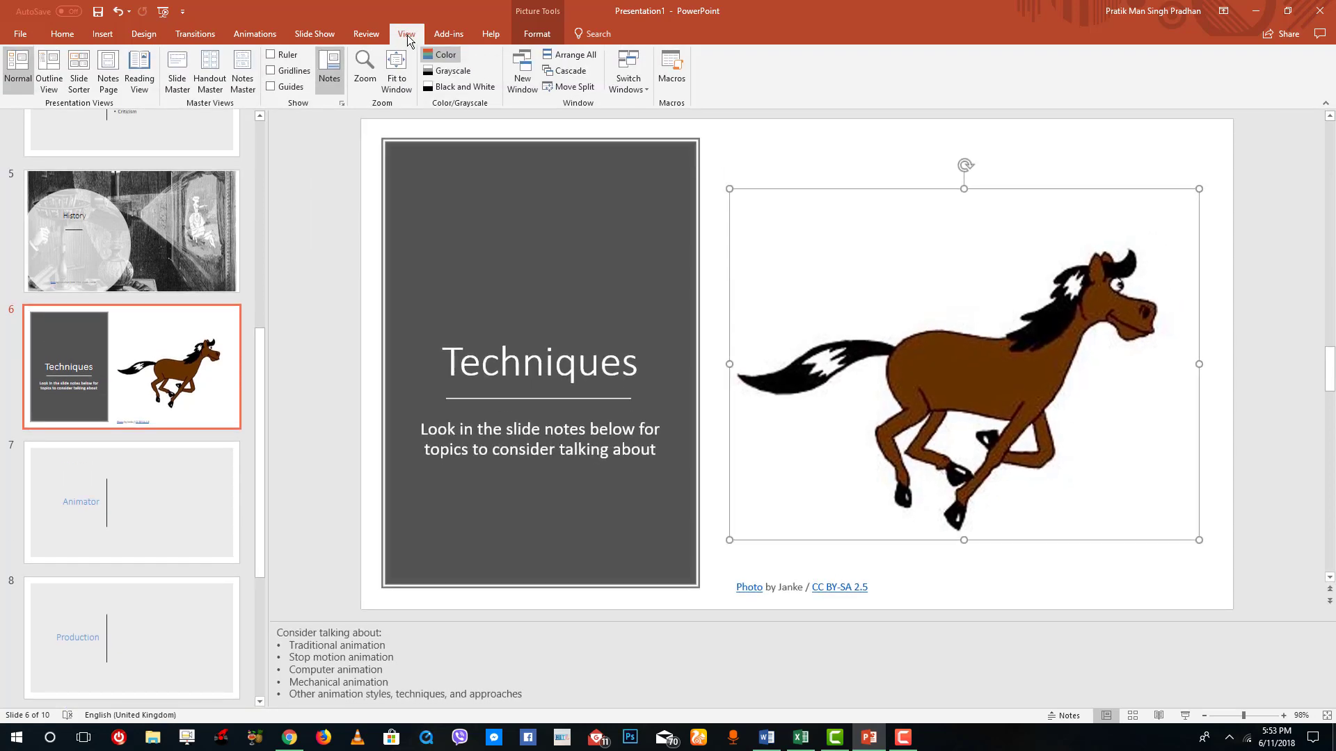
{"action": "scroll", "coordinate": [1331, 111], "scroll_direction": "up", "scroll_amount": 1}
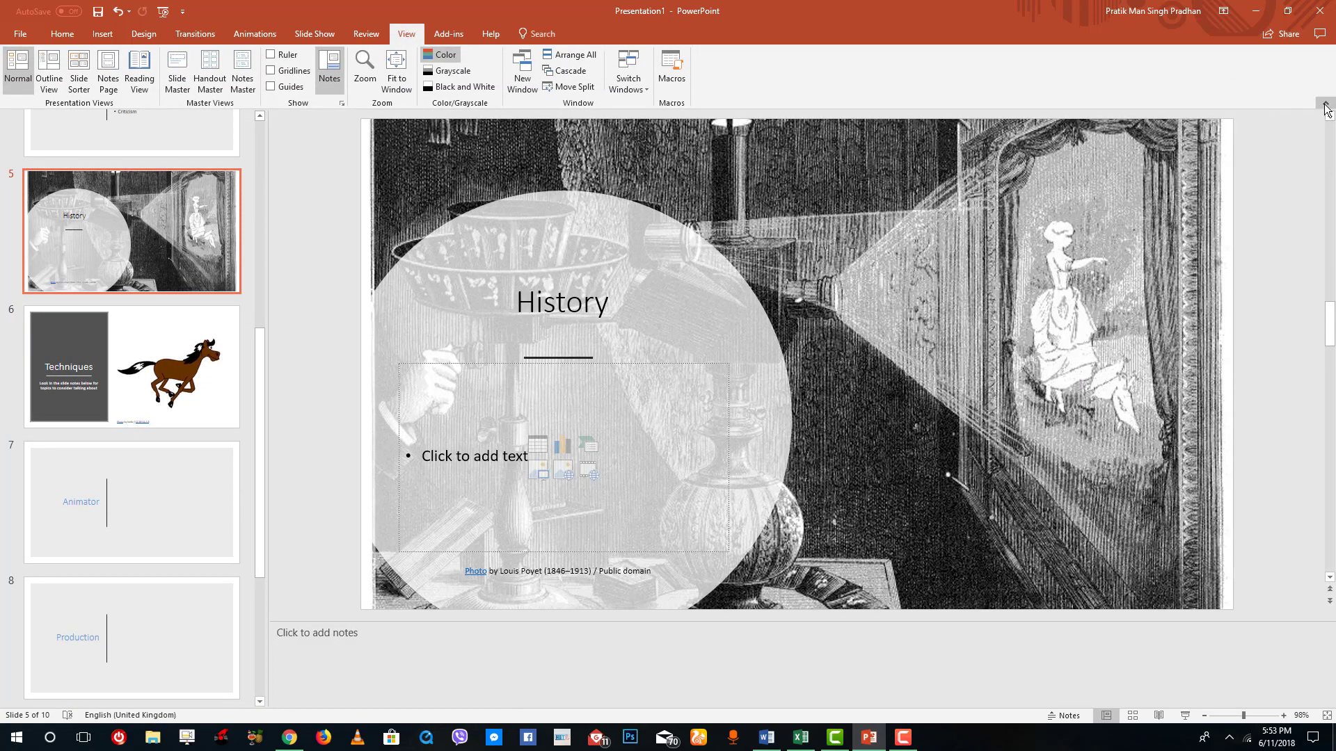
{"action": "double_click", "coordinate": [417, 34]}
{"action": "left_click", "coordinate": [382, 33]}
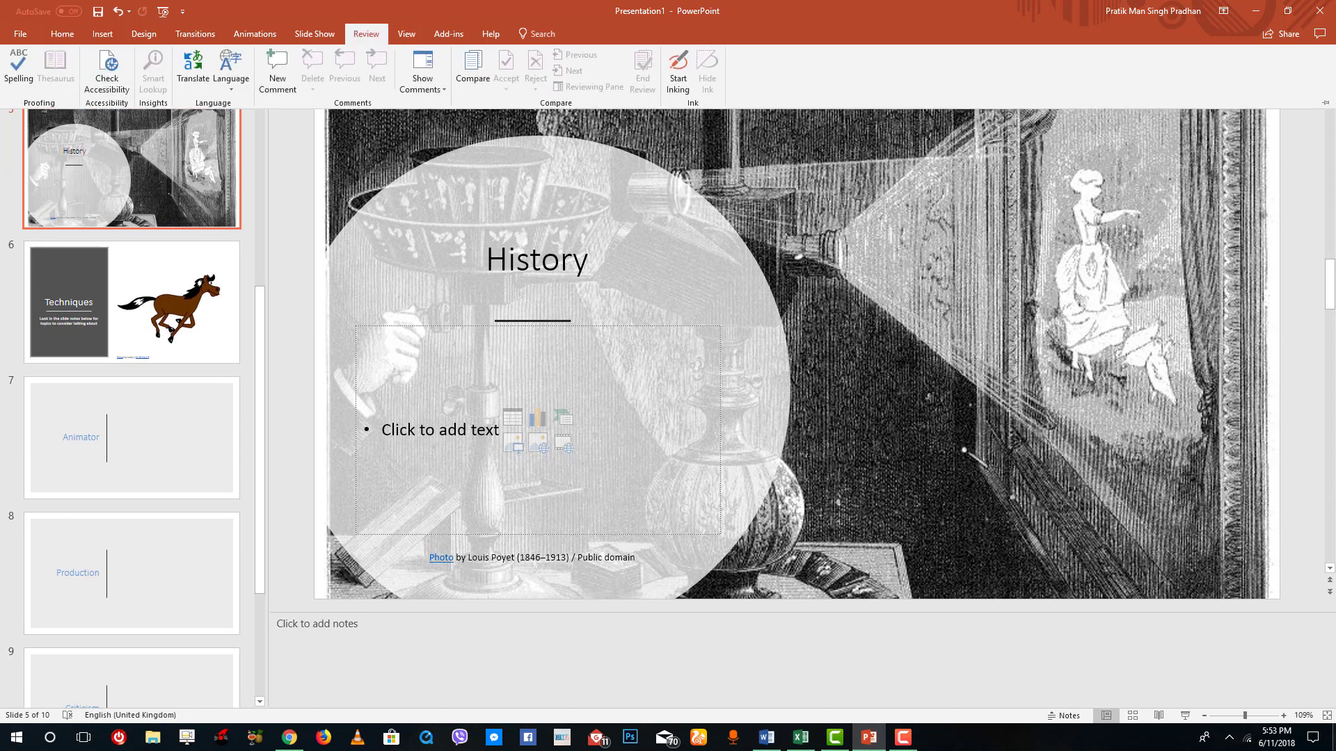
{"action": "left_click", "coordinate": [1326, 103]}
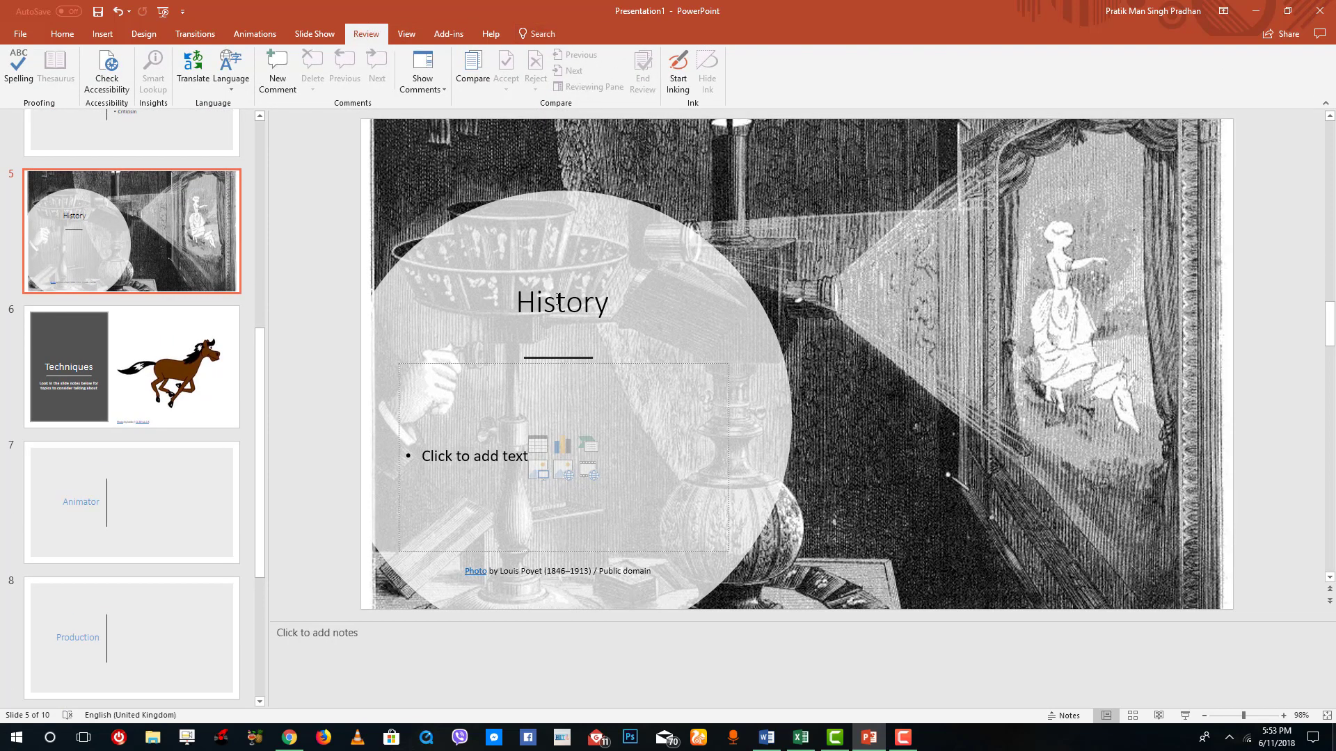
Look through the View, Transitions and Animations tabs
{"action": "left_click", "coordinate": [415, 32]}
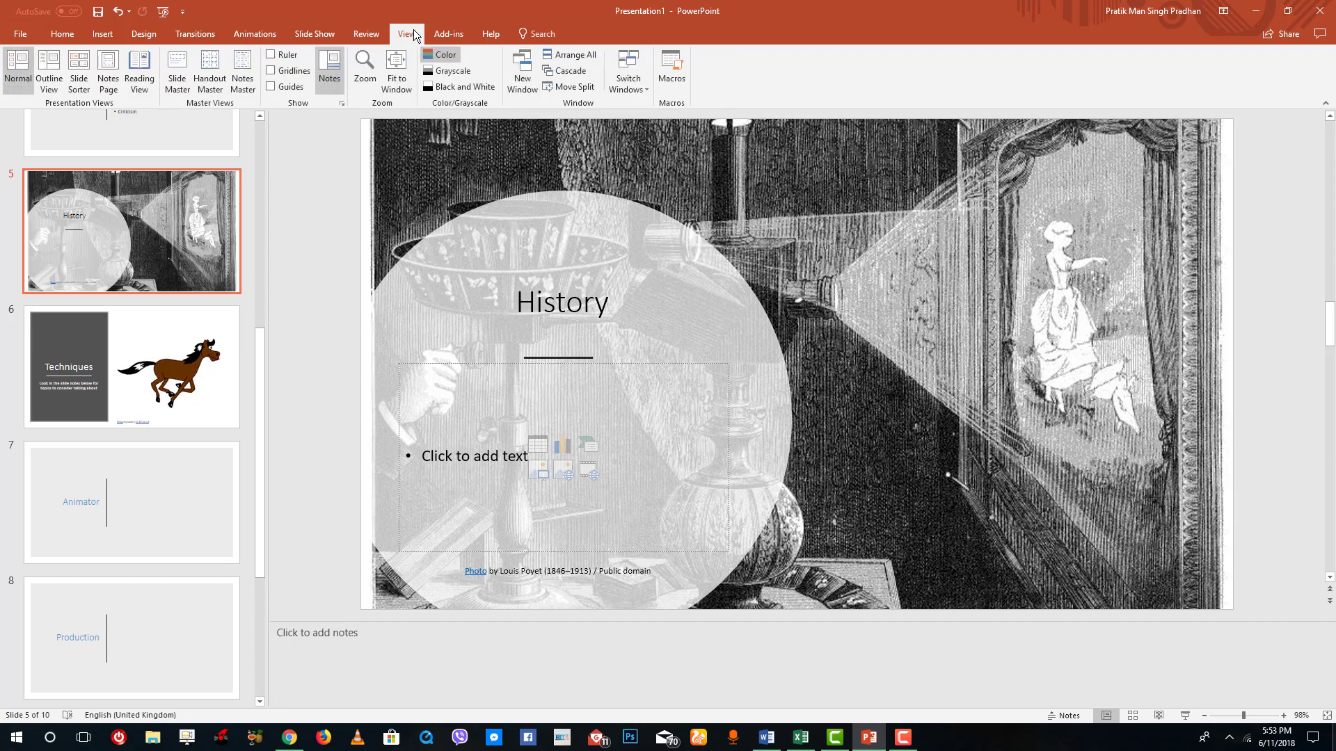
{"action": "left_click", "coordinate": [188, 34]}
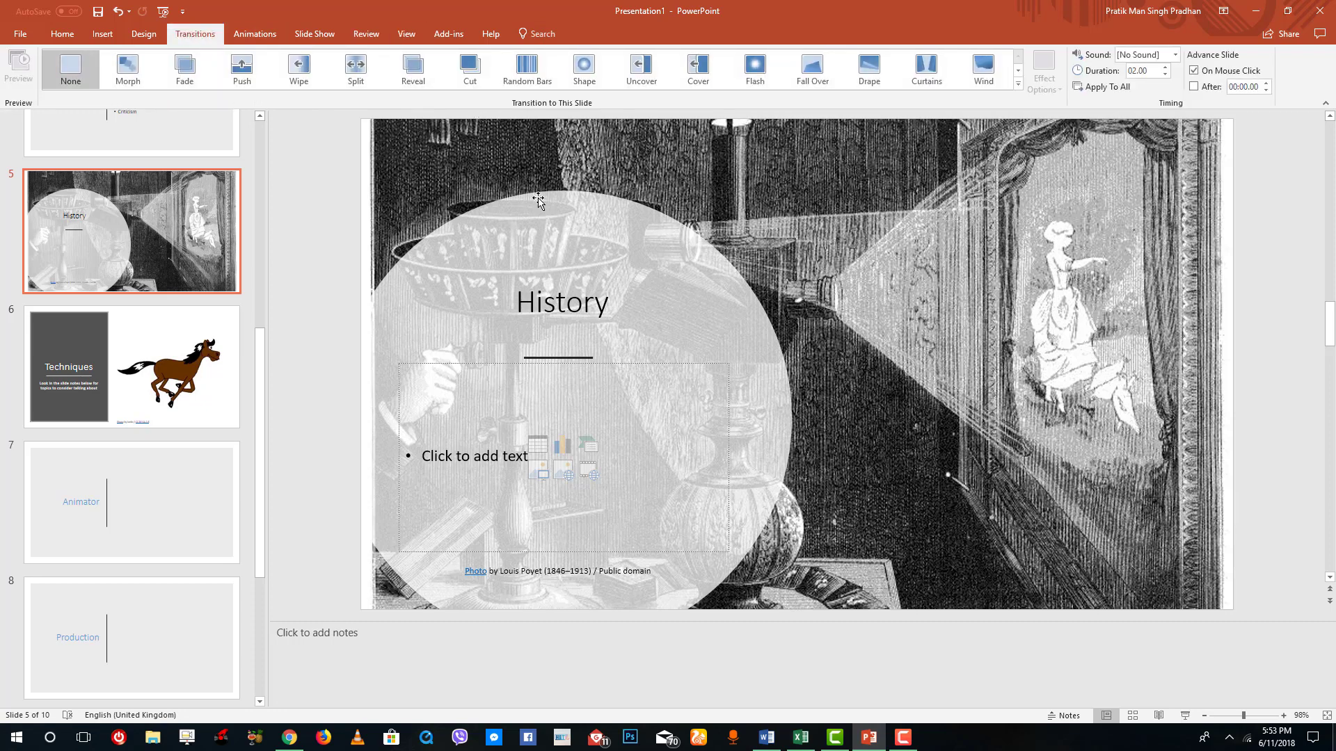
{"action": "left_click", "coordinate": [237, 34]}
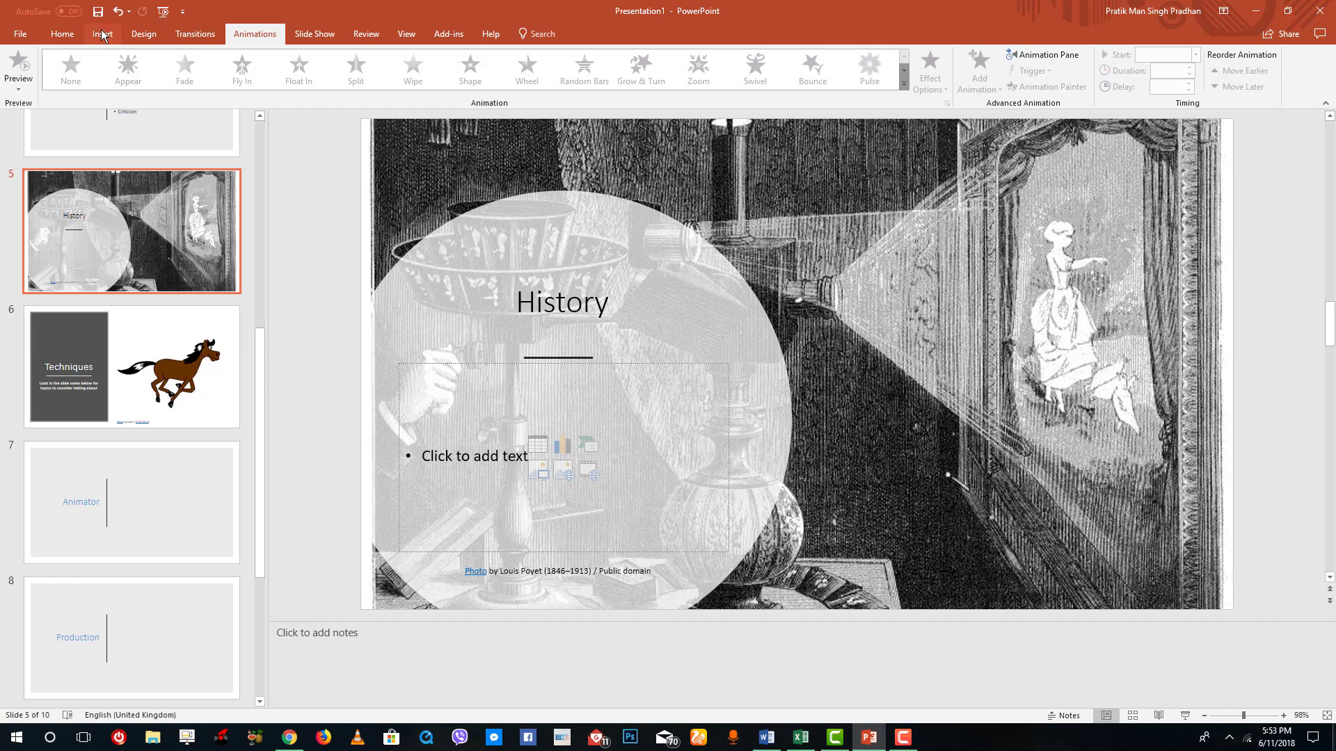
Select the horse picture on slide 6 and browse the full Picture Styles gallery
{"action": "left_click", "coordinate": [206, 370]}
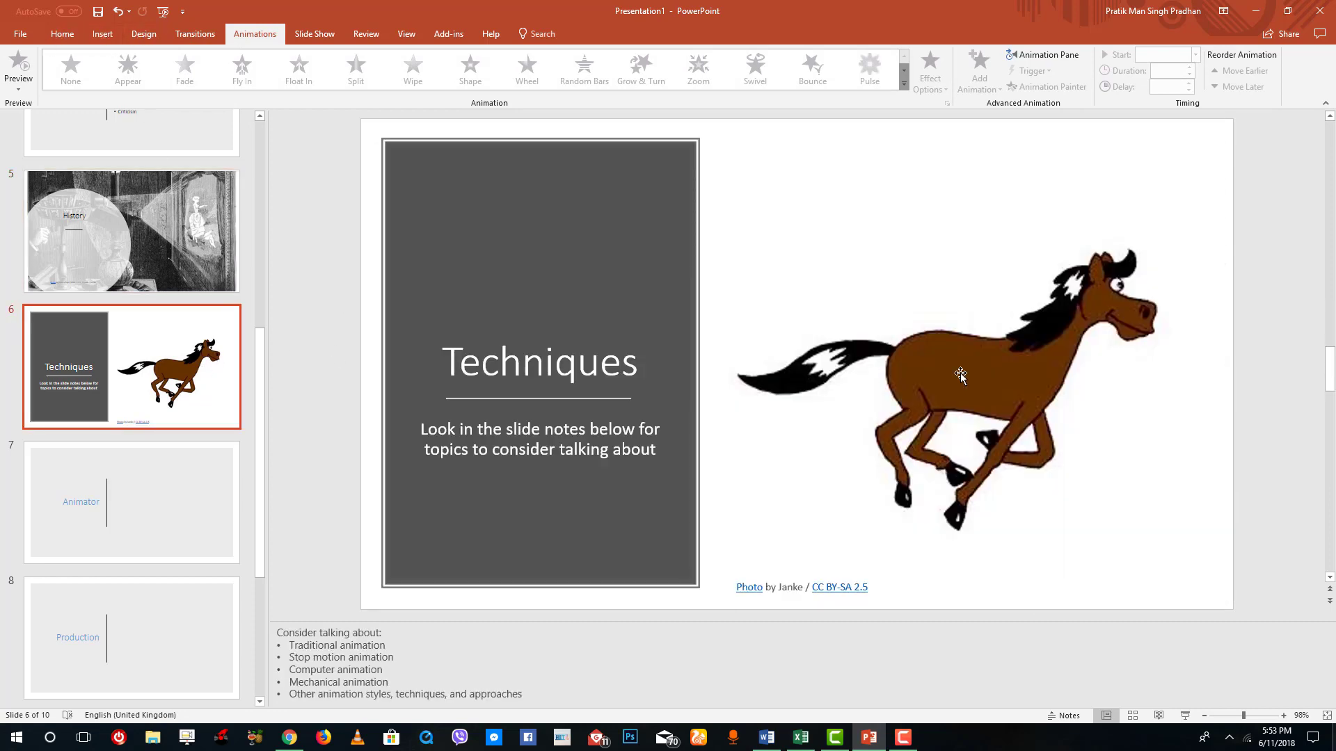
{"action": "left_click", "coordinate": [912, 364]}
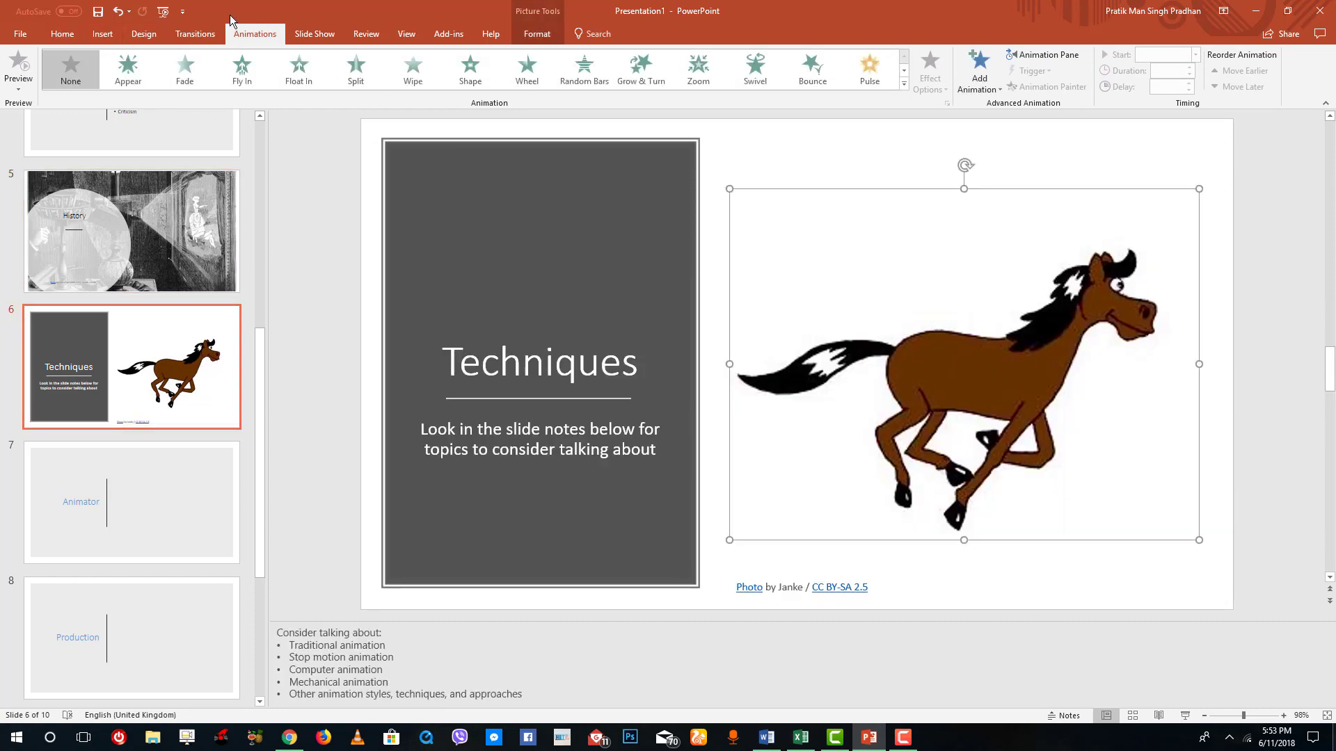
{"action": "left_click", "coordinate": [541, 34]}
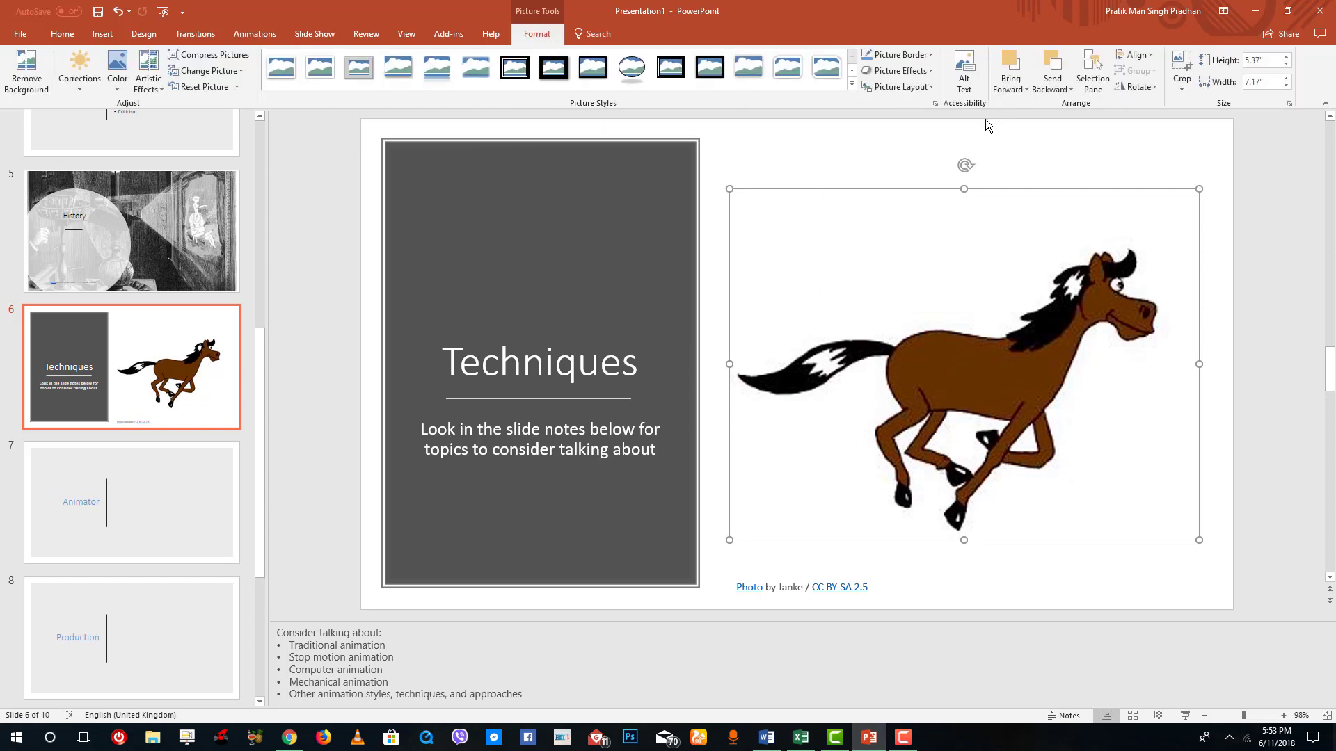
{"action": "left_click", "coordinate": [851, 85]}
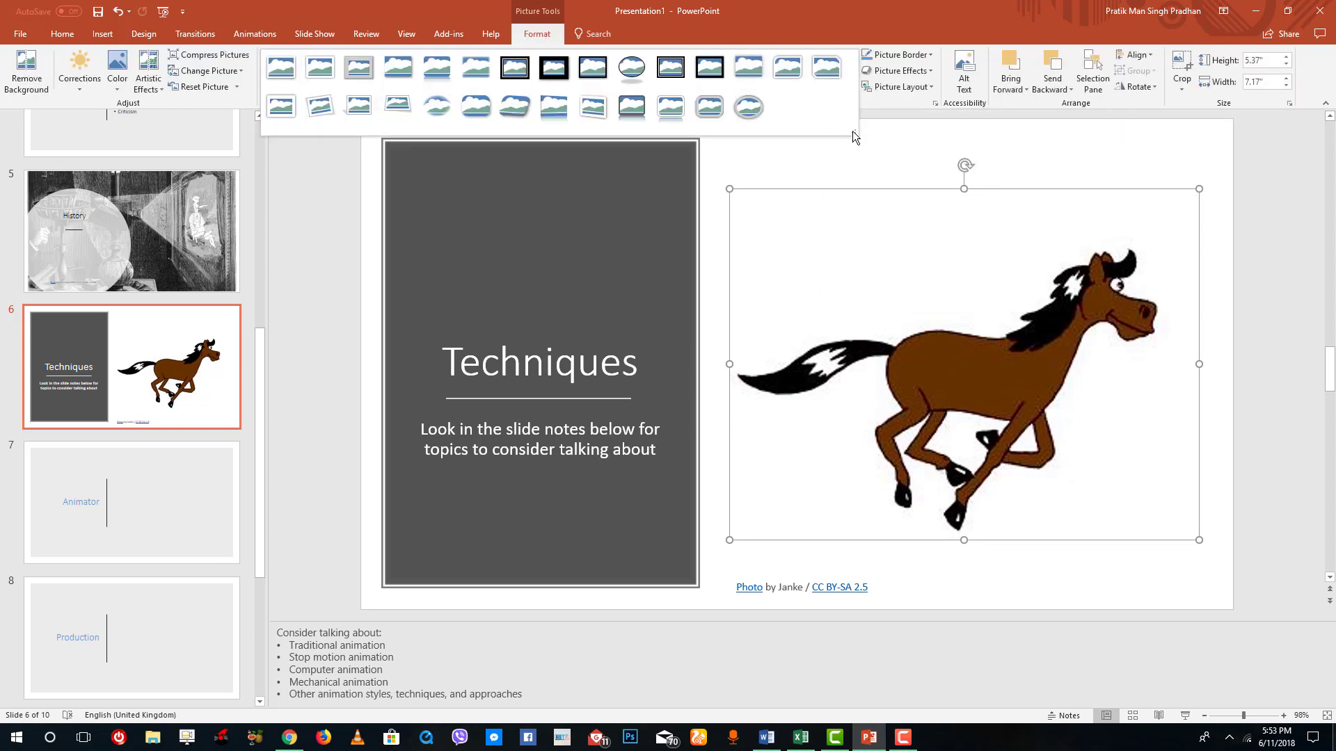
{"action": "left_click", "coordinate": [896, 121]}
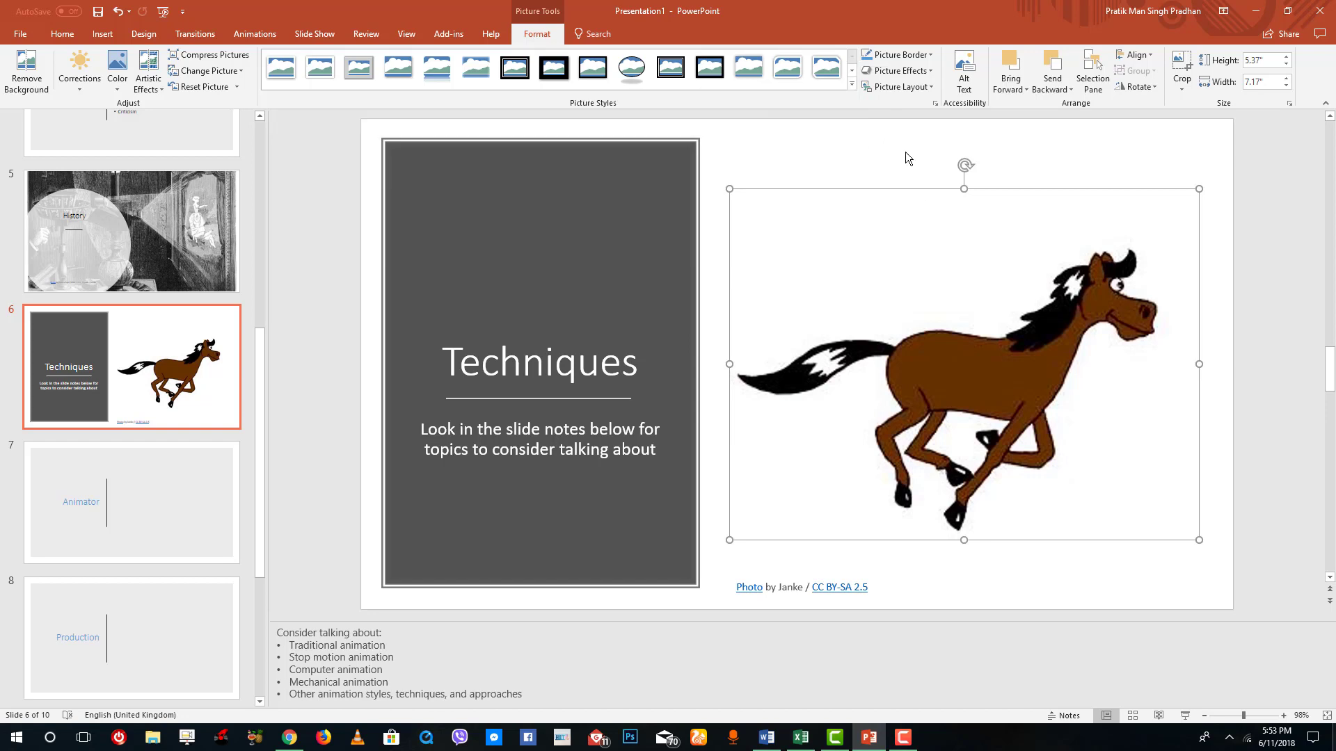
Open Picture Border > Dashes > More Lines, then close the Format Picture pane
{"action": "left_click", "coordinate": [909, 53]}
{"action": "mouse_move", "coordinate": [911, 246]}
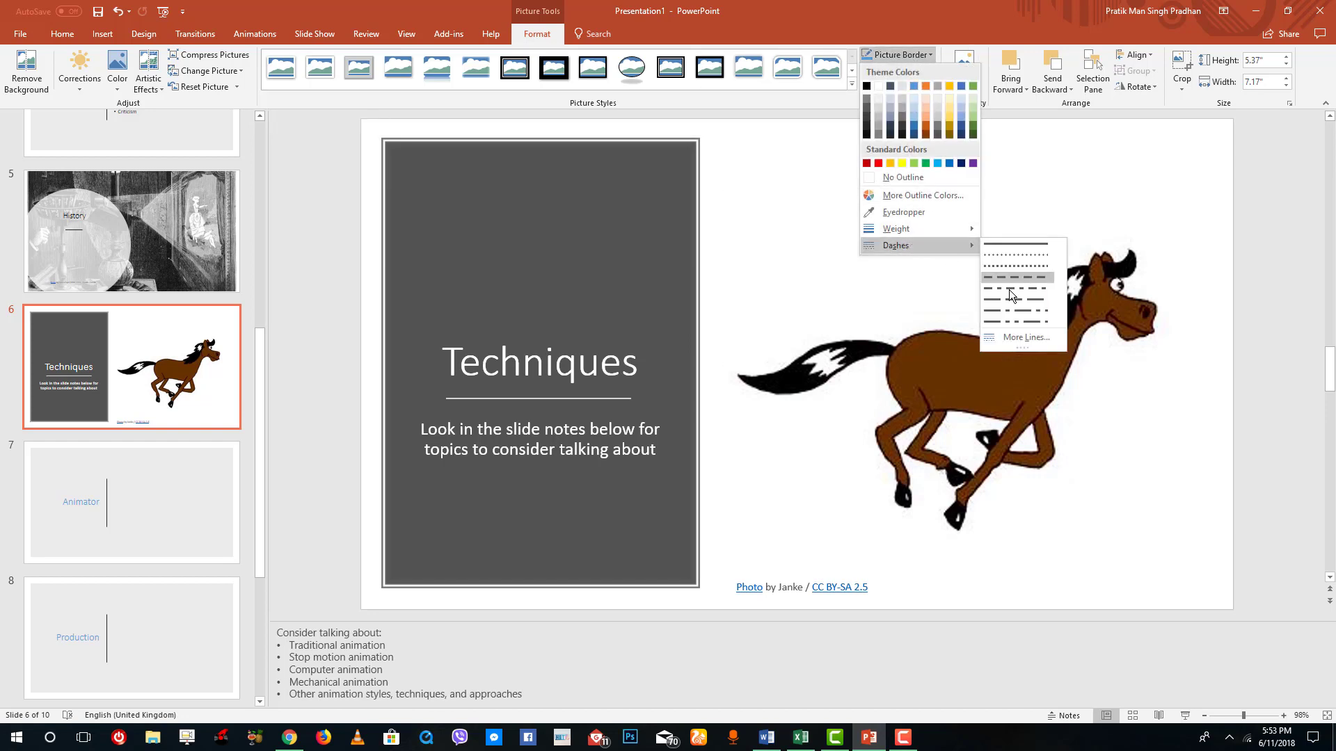
{"action": "left_click", "coordinate": [1008, 336]}
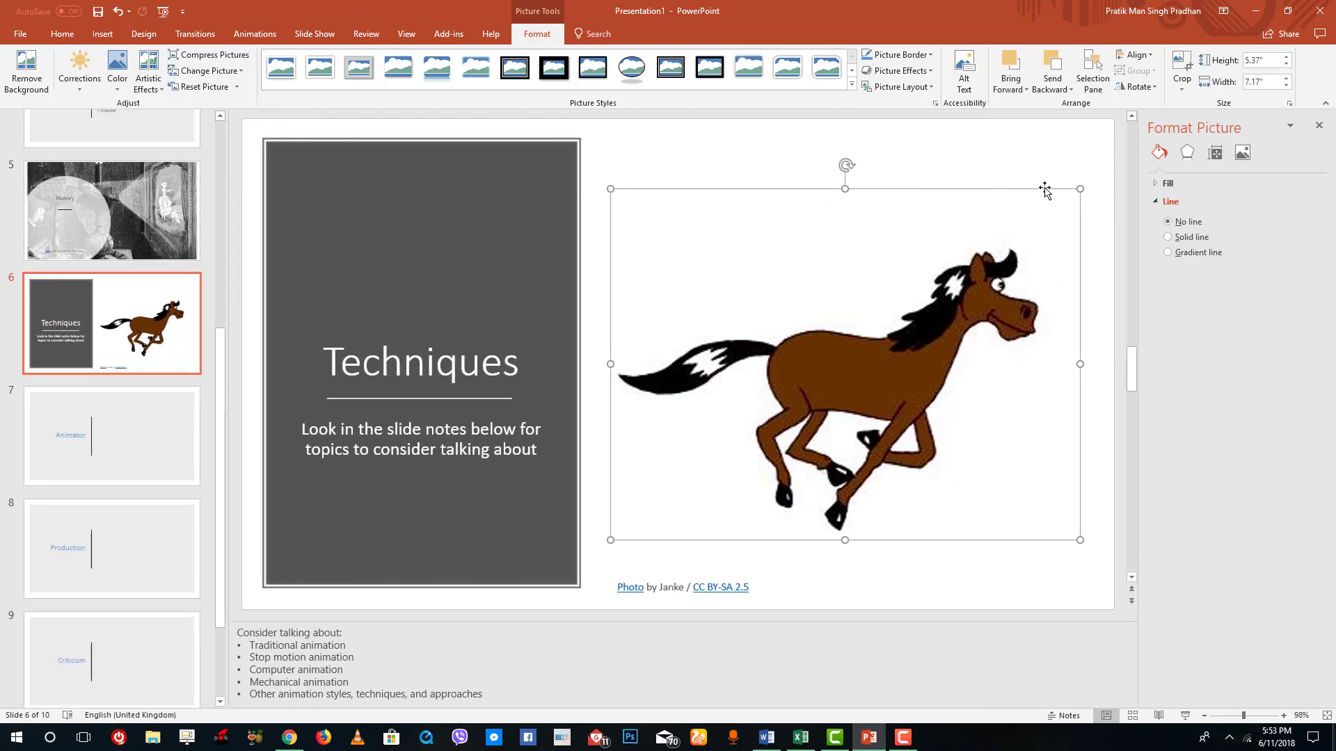
{"action": "left_click", "coordinate": [1313, 128]}
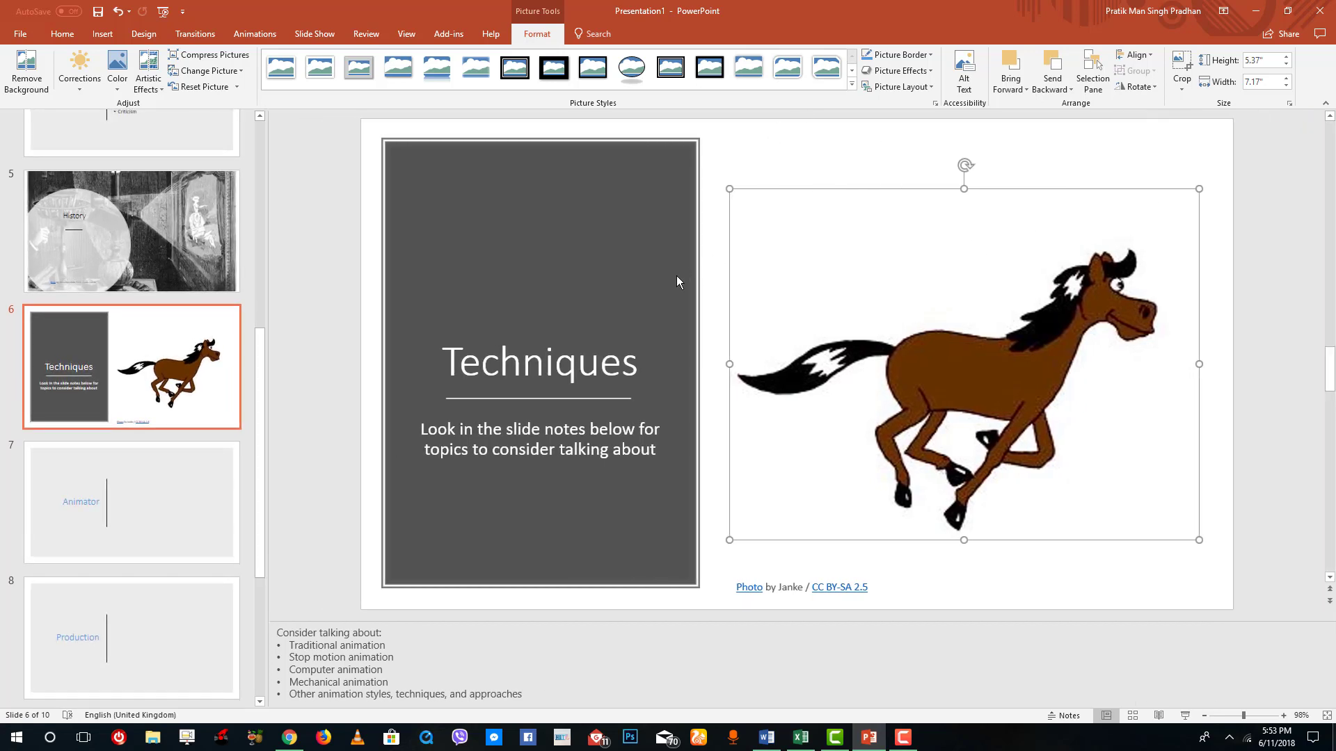
{"action": "left_click_drag", "start_coordinate": [398, 658], "coordinate": [393, 683]}
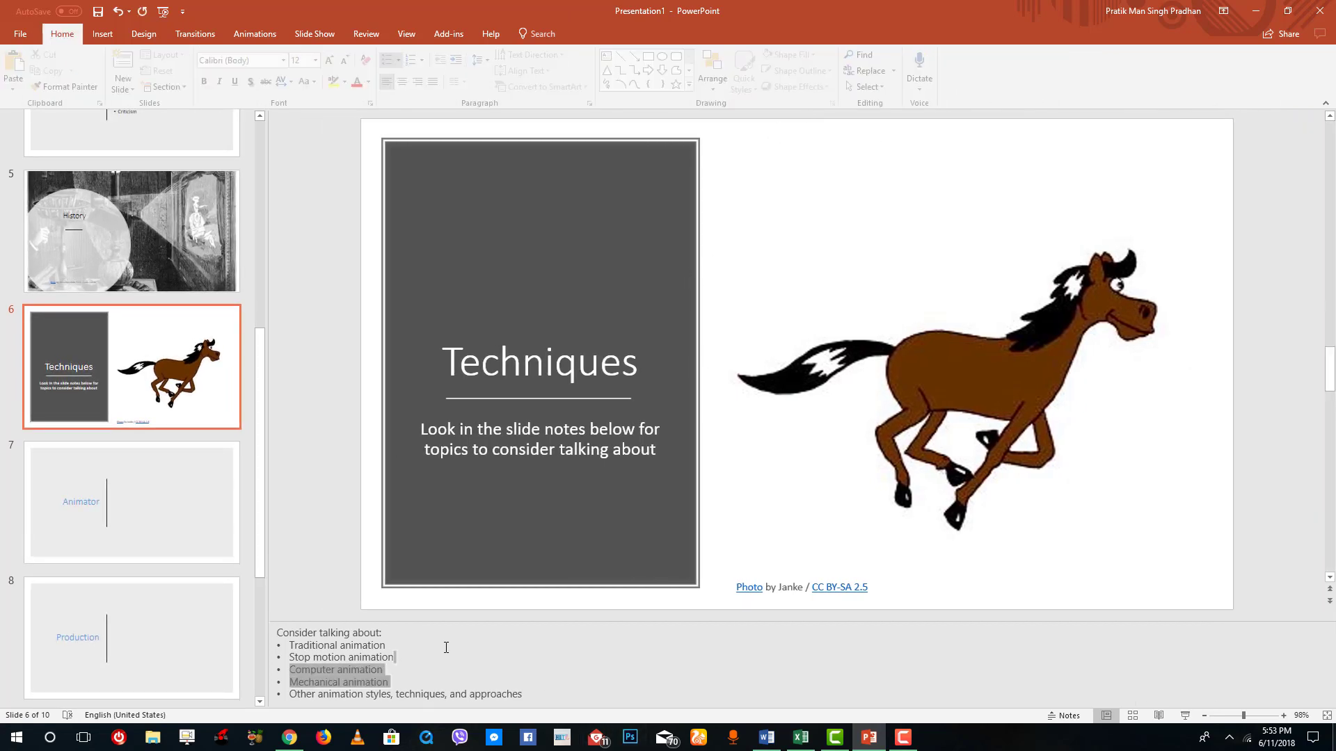
{"action": "left_click", "coordinate": [490, 677]}
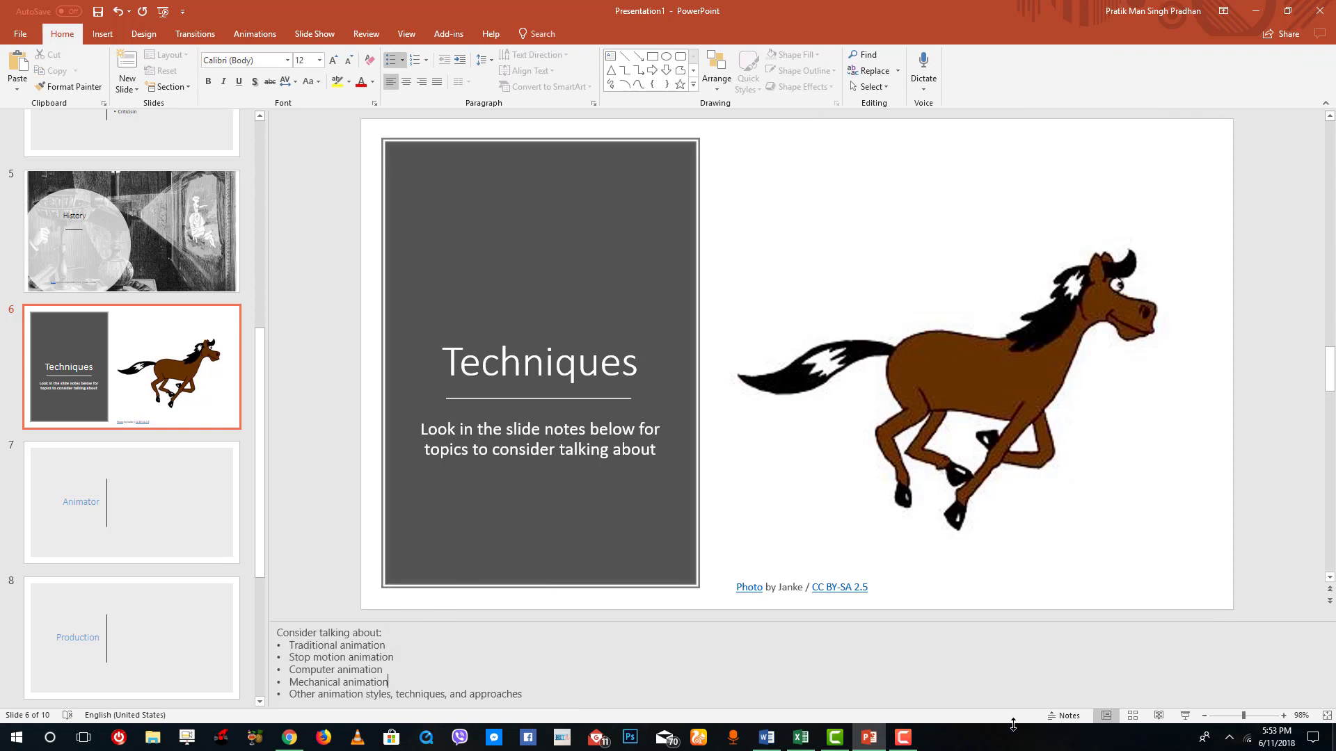
{"action": "left_click", "coordinate": [1071, 719]}
{"action": "left_click", "coordinate": [1071, 719]}
{"action": "left_click", "coordinate": [1071, 720]}
{"action": "left_click", "coordinate": [1071, 719]}
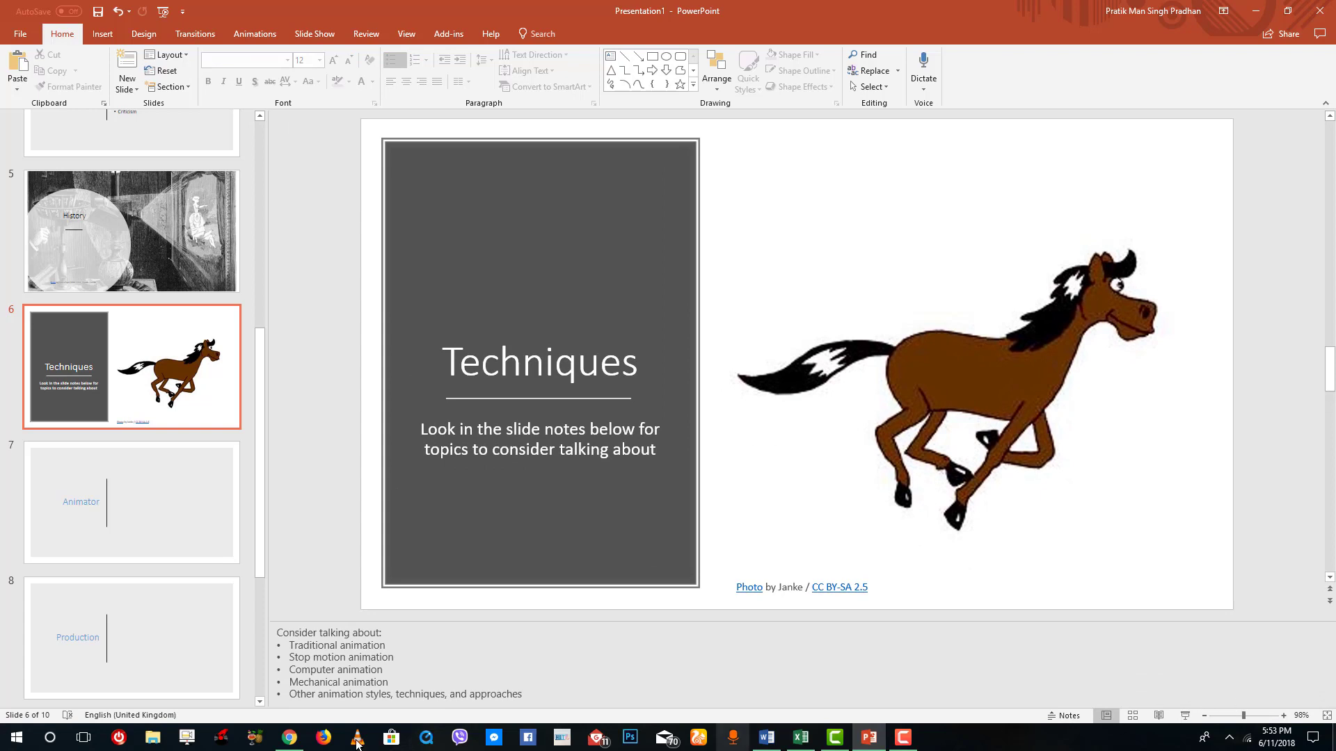
{"action": "left_click", "coordinate": [119, 535]}
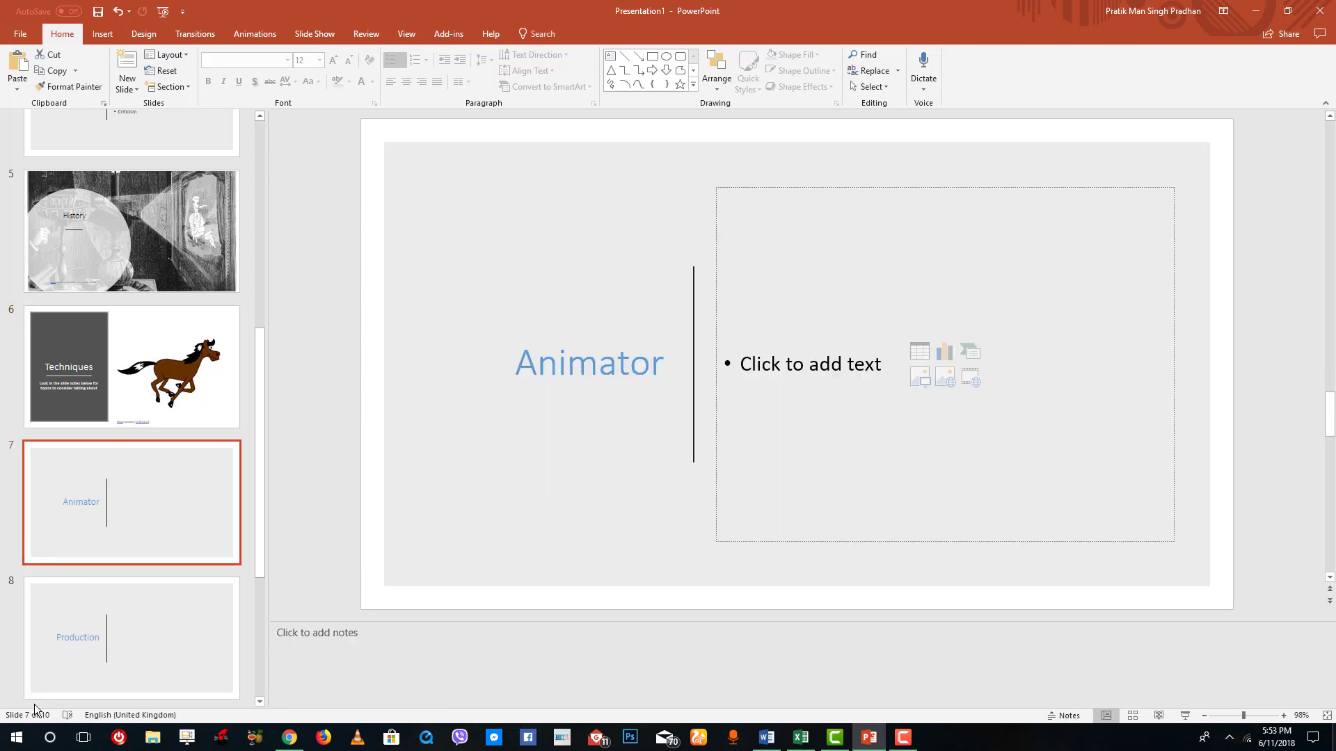
{"action": "left_click", "coordinate": [116, 624]}
{"action": "left_click", "coordinate": [145, 330]}
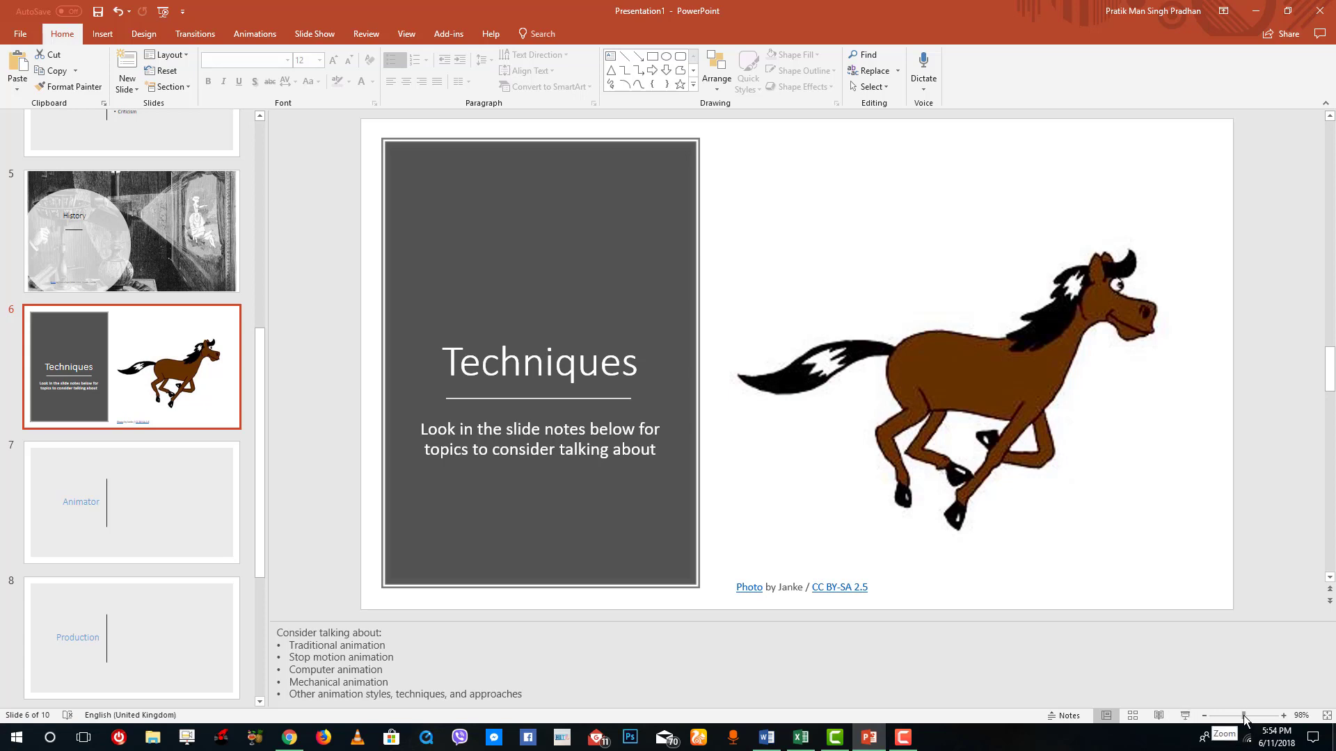
{"action": "mouse_move", "coordinate": [1244, 719]}
{"action": "left_mouse_down"}
{"action": "mouse_move", "coordinate": [1256, 720]}
{"action": "mouse_move", "coordinate": [1245, 721]}
{"action": "left_mouse_up"}
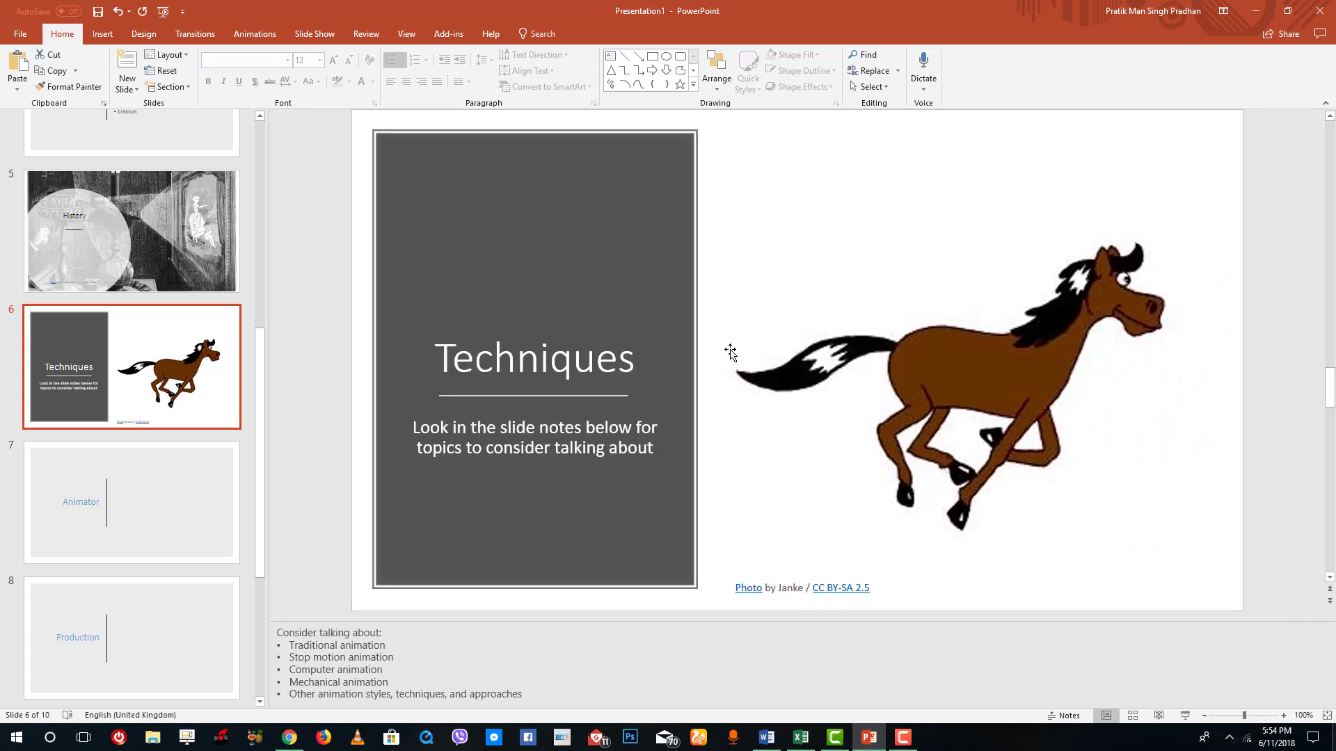